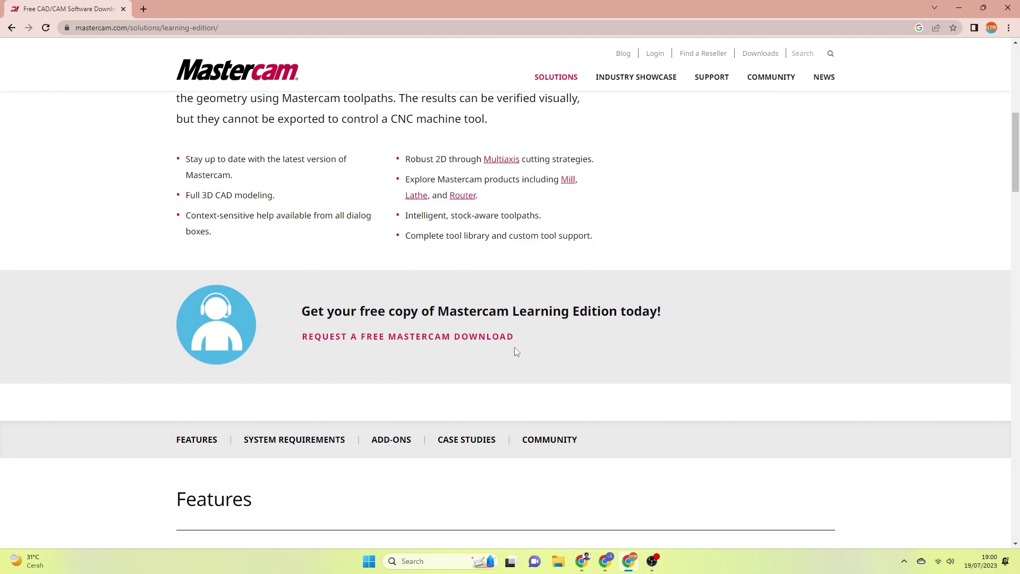
- Open the free Learning Edition signup and enter the signup e-mail address
click(412, 339)
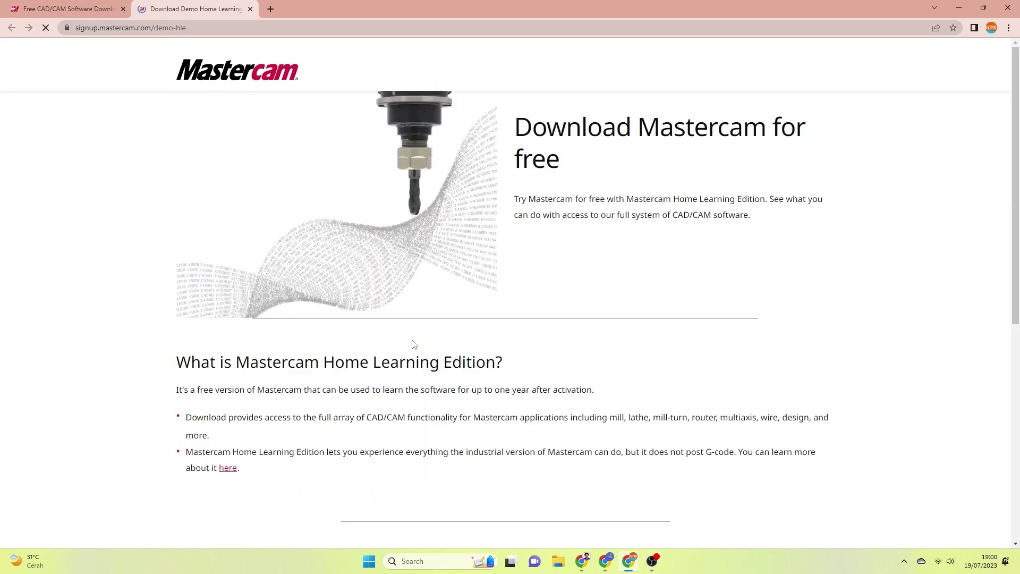
click(538, 277)
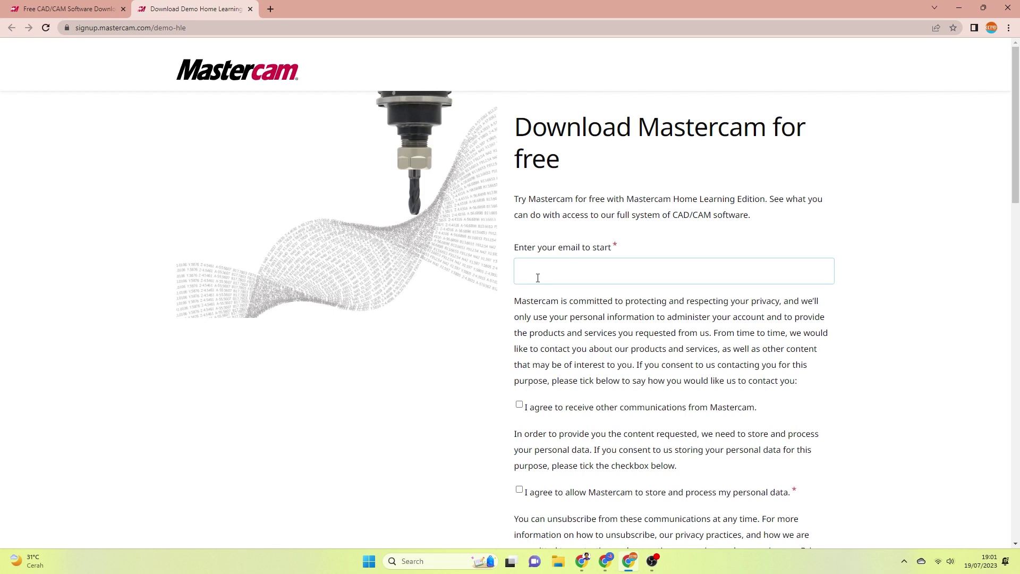
- Tick both consent boxes for communications and personal data processing
click(519, 405)
scroll(520, 372, down, 3)
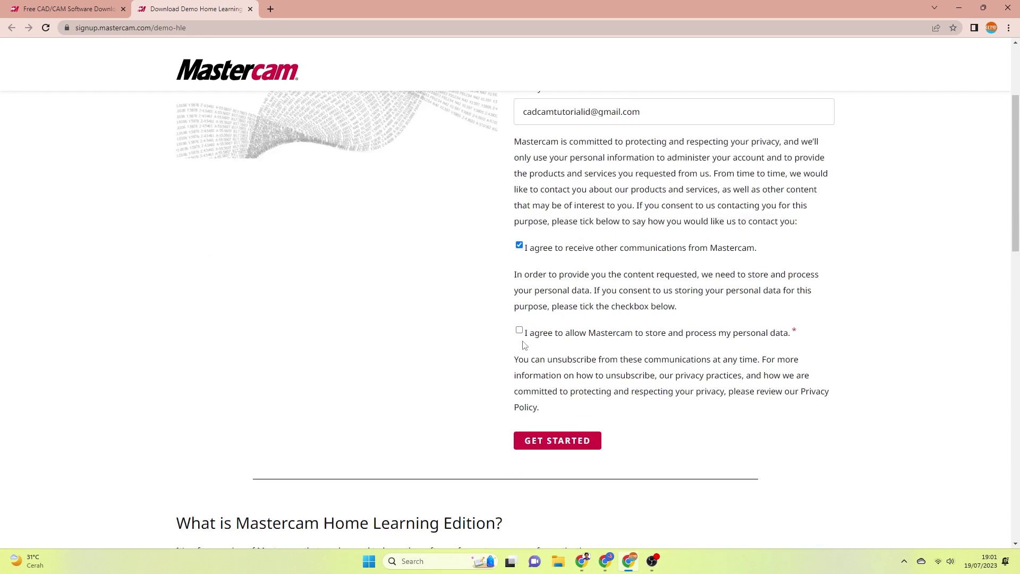
click(519, 330)
scroll(544, 372, up, 3)
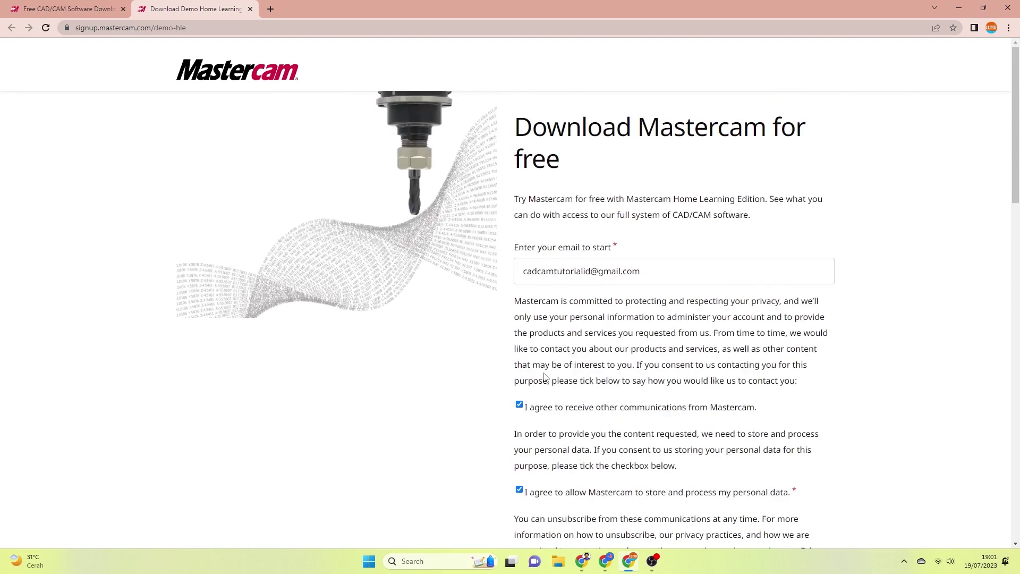
scroll(544, 376, down, 1)
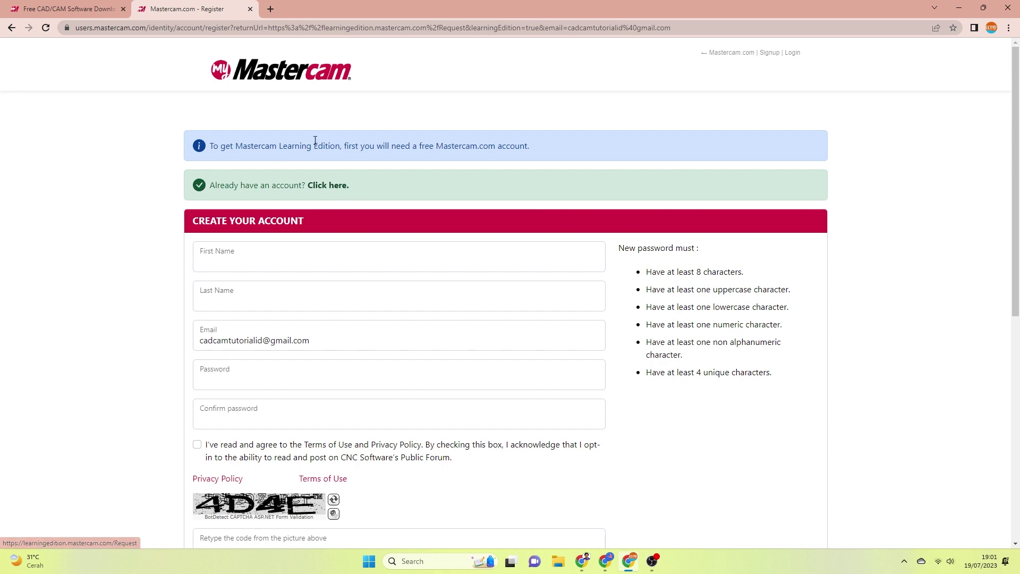
- Log in to the existing Mastercam account with Google, picking the Google account
click(327, 190)
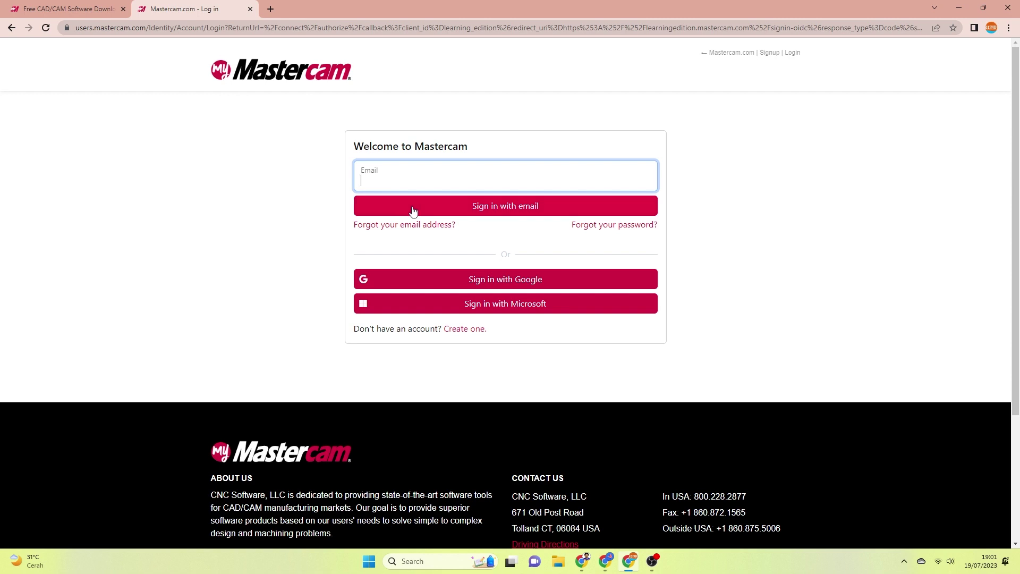
click(421, 280)
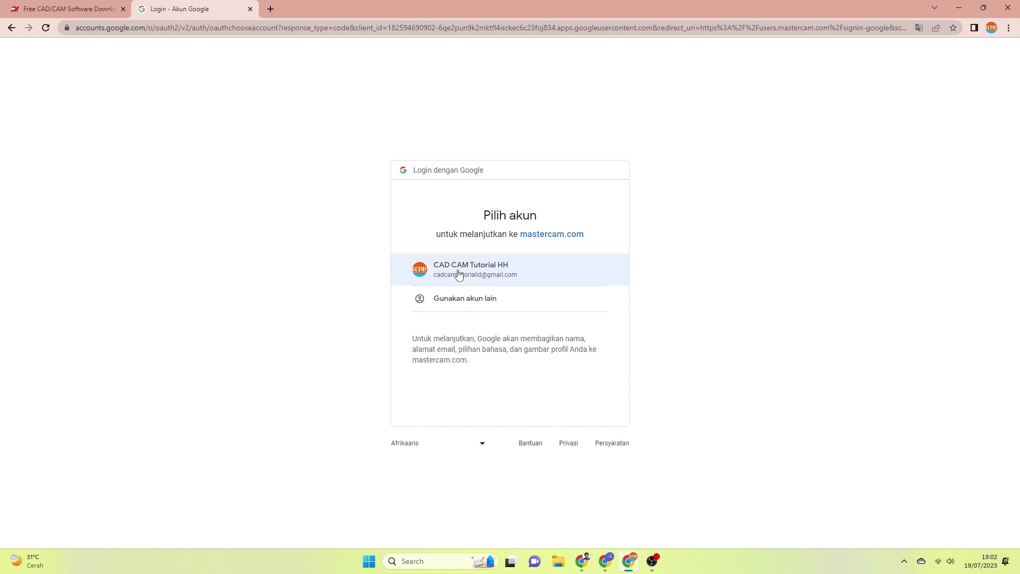
click(458, 273)
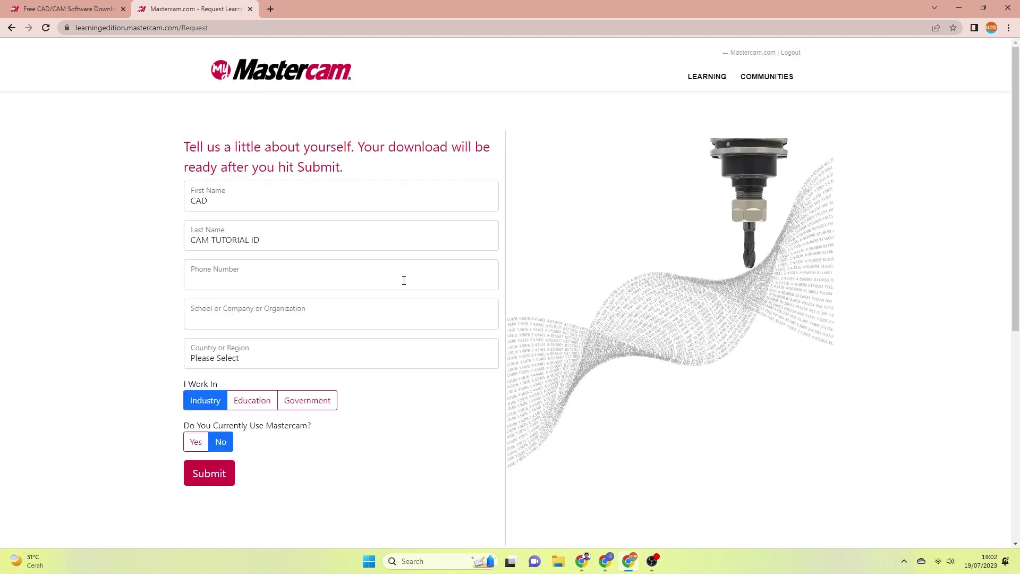
- Enter 'cad cam tutorial' as school/company and choose Indonesia as the country
click(397, 317)
text(ca)
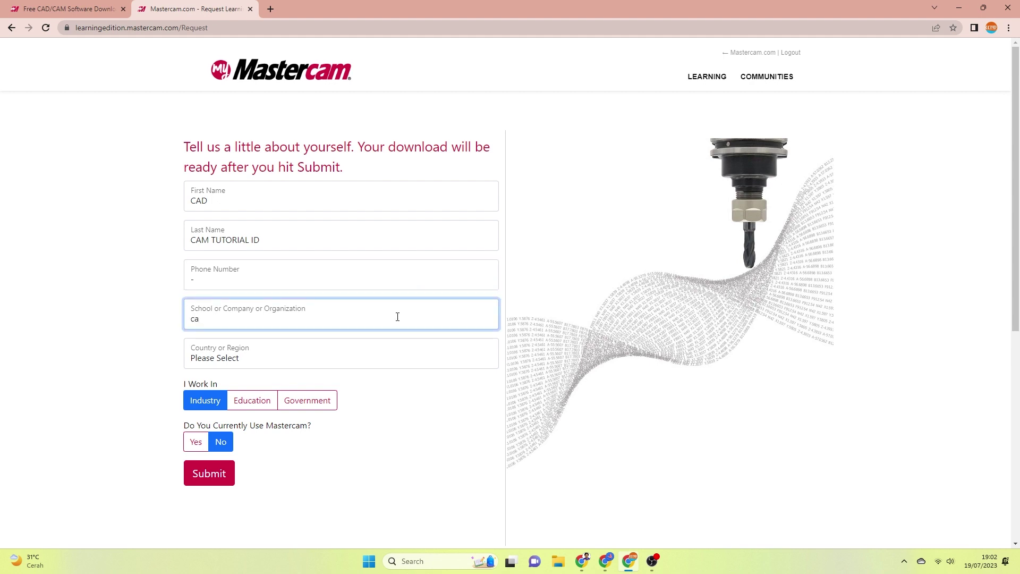
text(d cam tutorial)
click(380, 352)
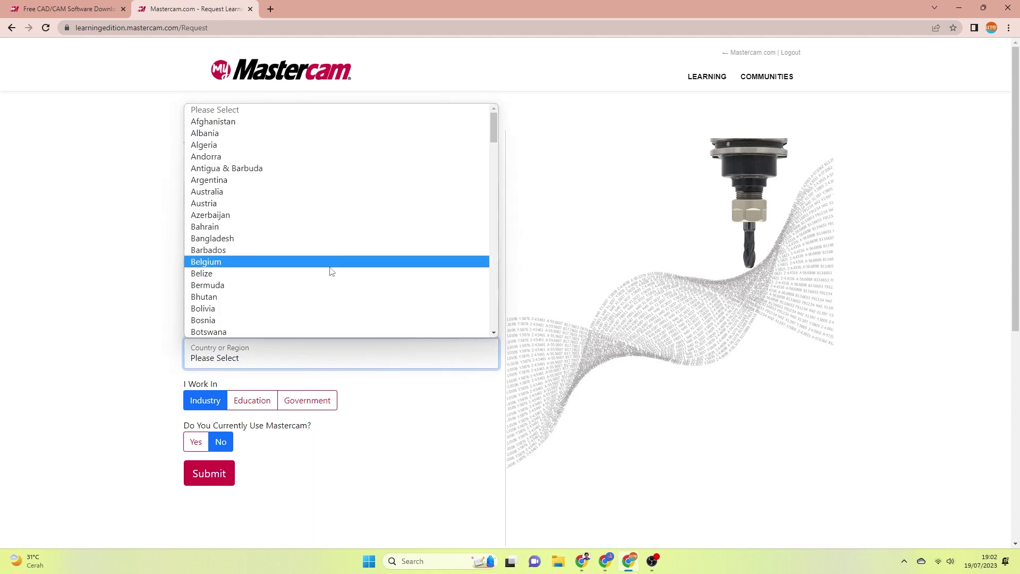
text(indo)
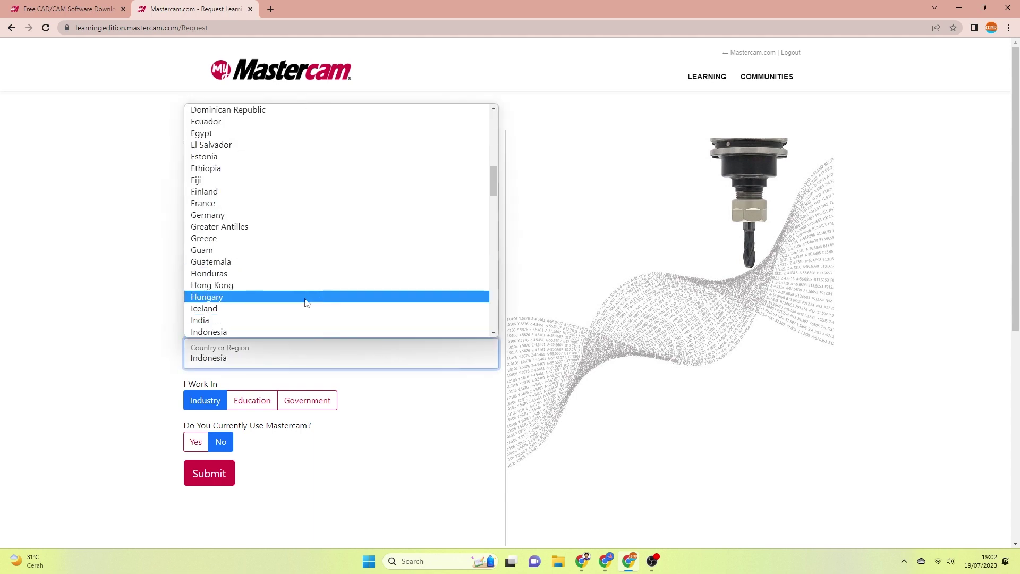
click(291, 331)
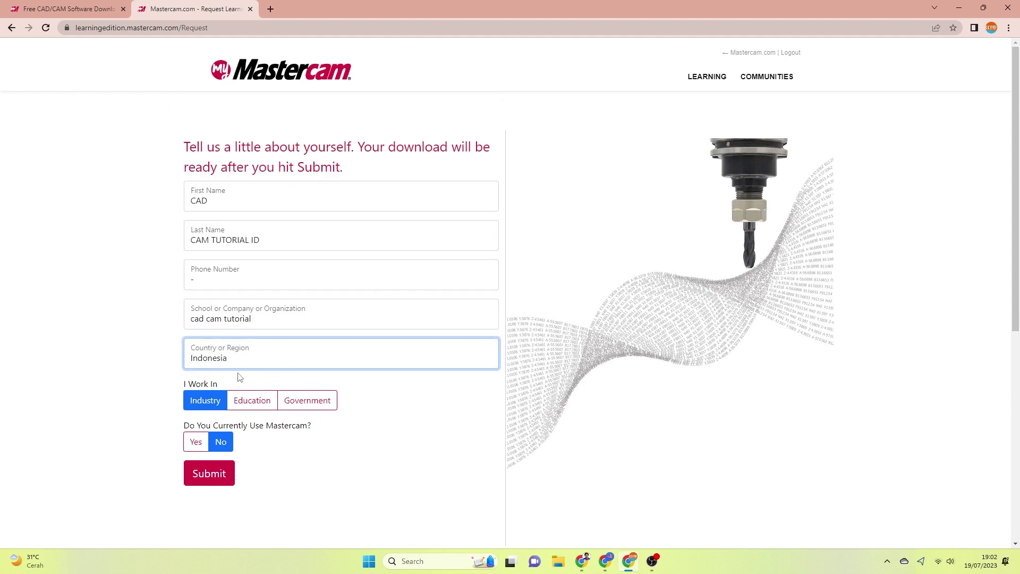
- Set the sector to Education, answer Yes to using Mastercam, and submit the form
scroll(238, 384, down, 1)
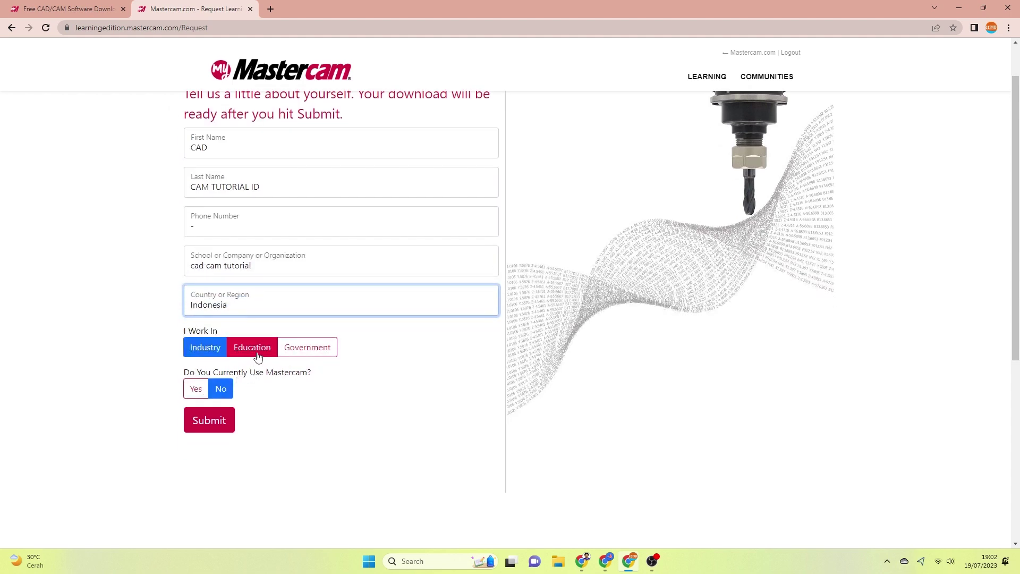
click(255, 354)
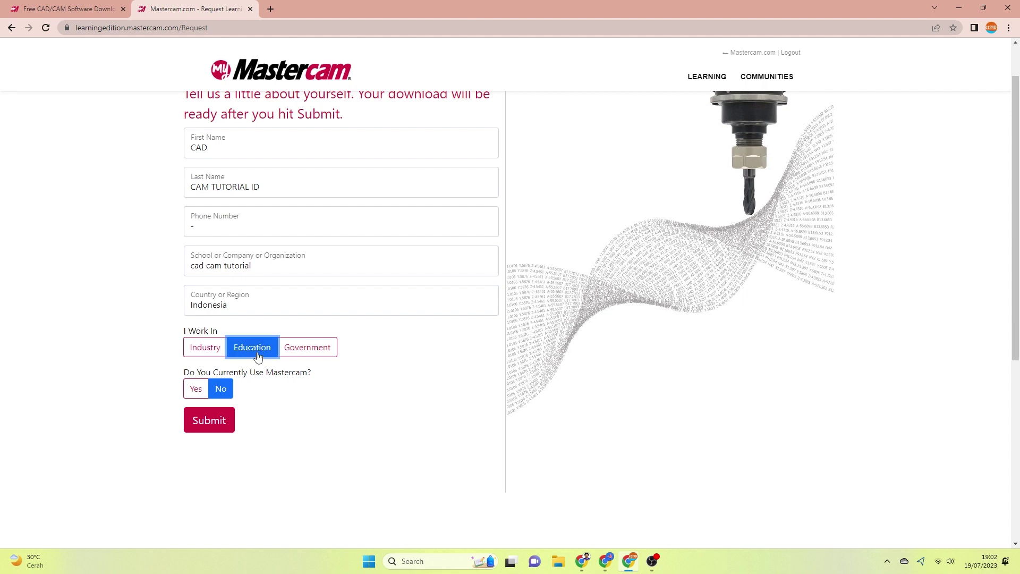
click(197, 390)
click(217, 422)
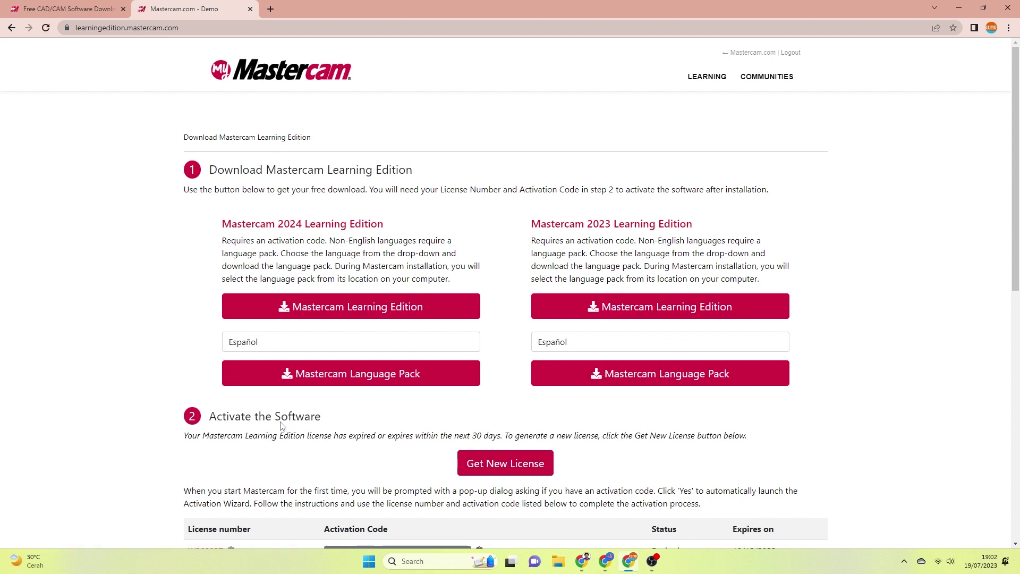
- Download the Mastercam 2024 Learning Edition installer, mastercam2024-web.exe, and check its progress
click(346, 308)
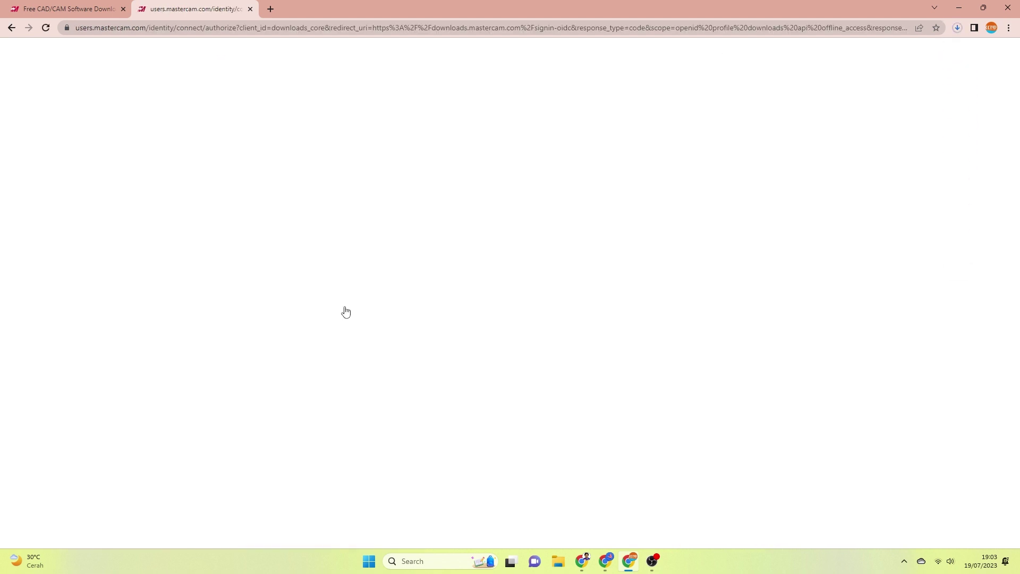
click(956, 29)
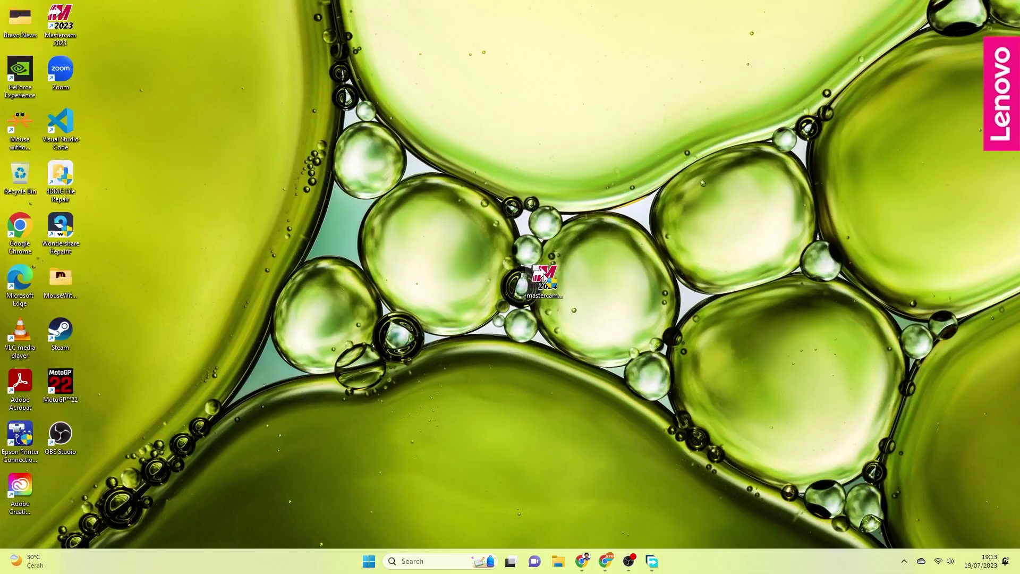
- Launch the downloaded mastercam2024-web installer from the desktop
click(544, 274)
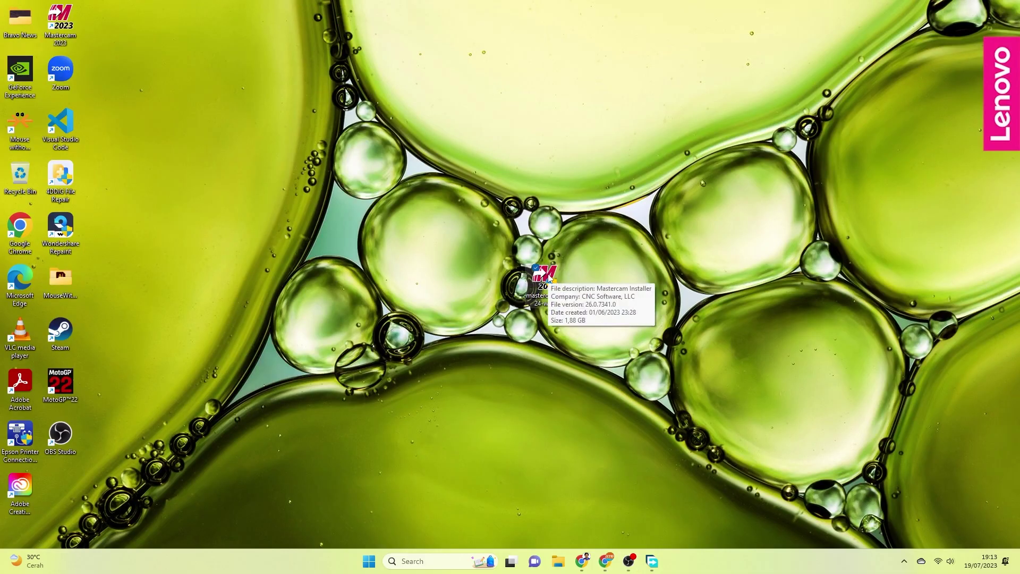
double_click(549, 277)
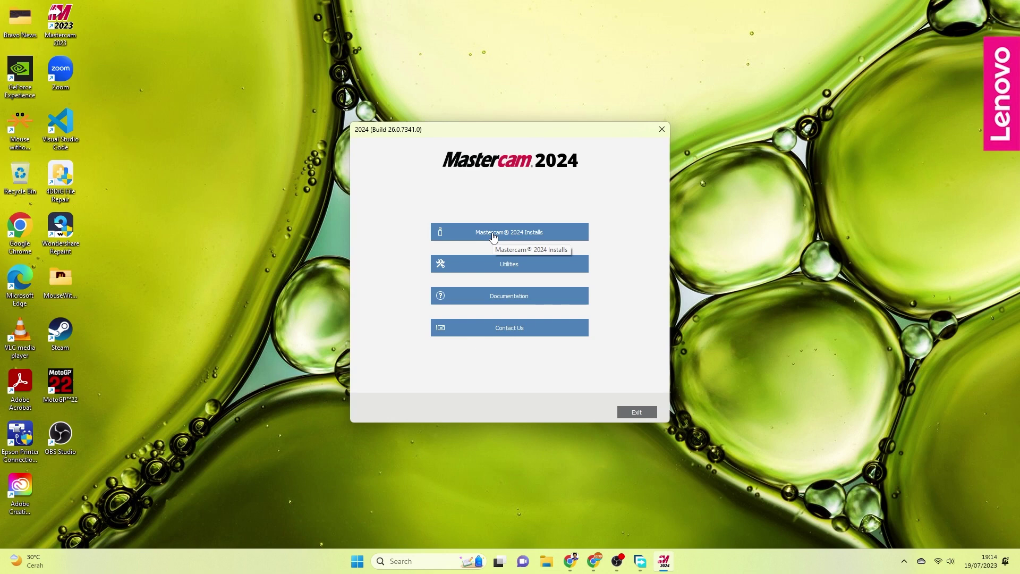
- Start the Mastercam 2024 installation in English and accept the install options
click(493, 236)
click(493, 235)
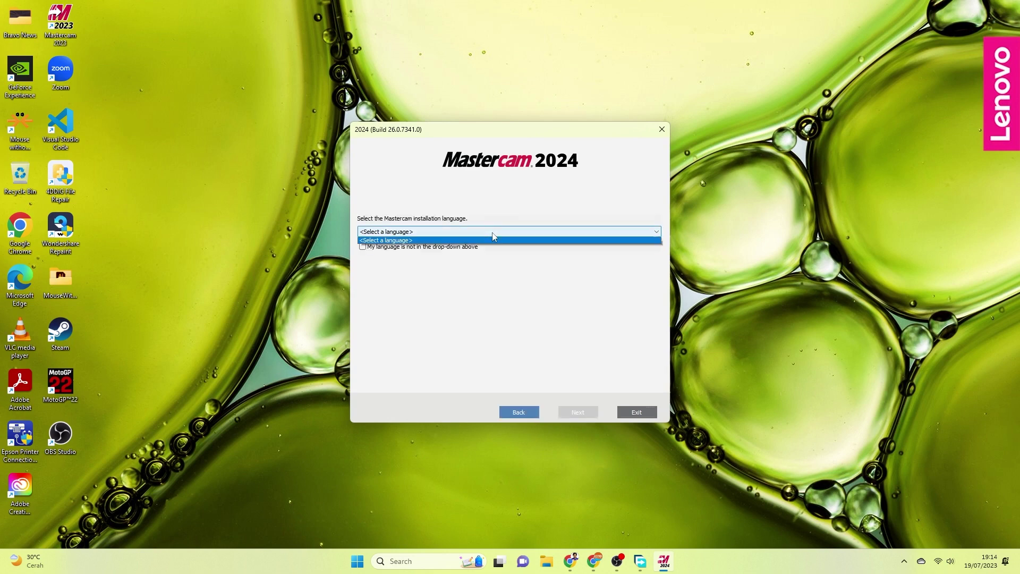
click(488, 242)
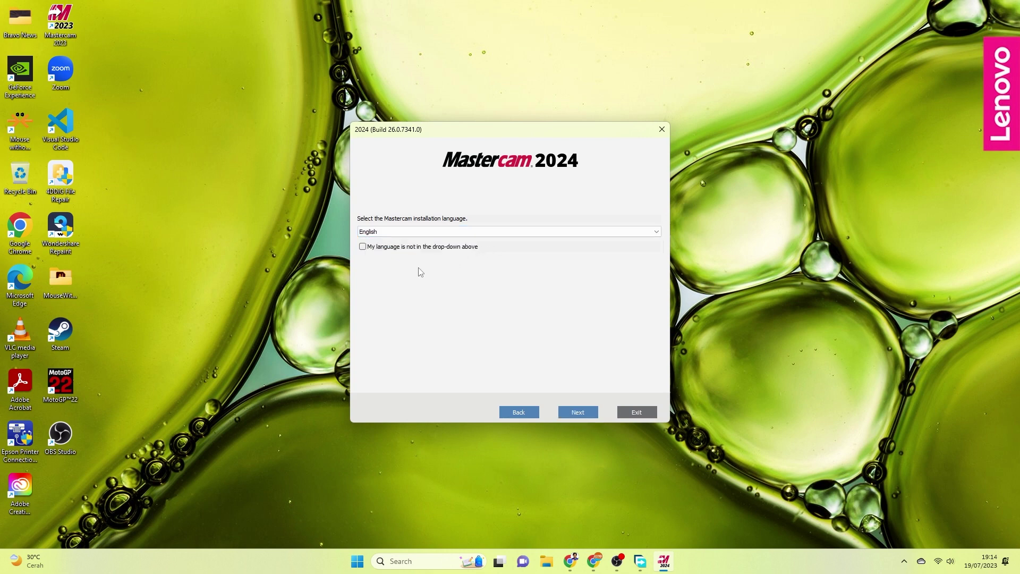
click(578, 412)
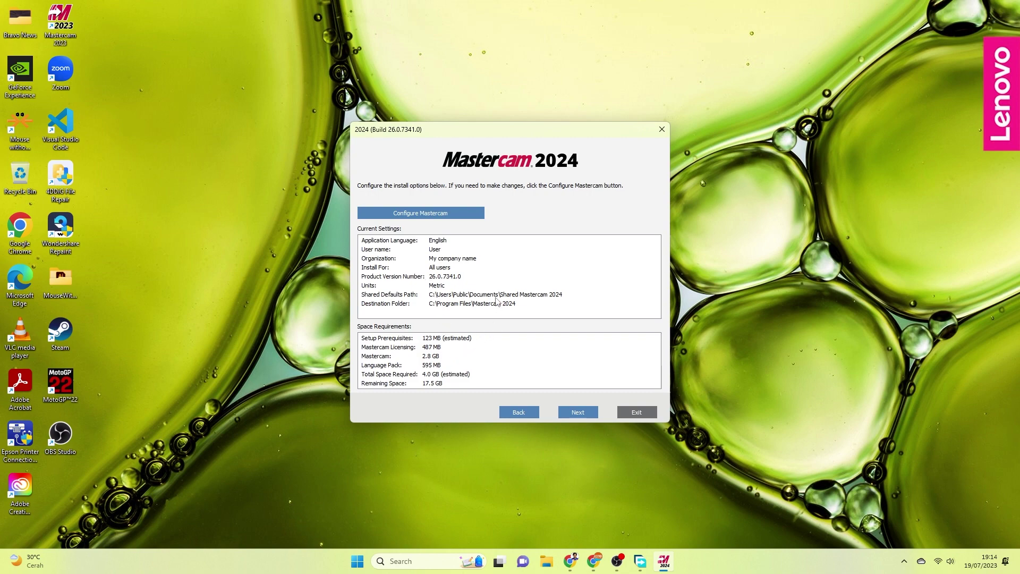
click(588, 414)
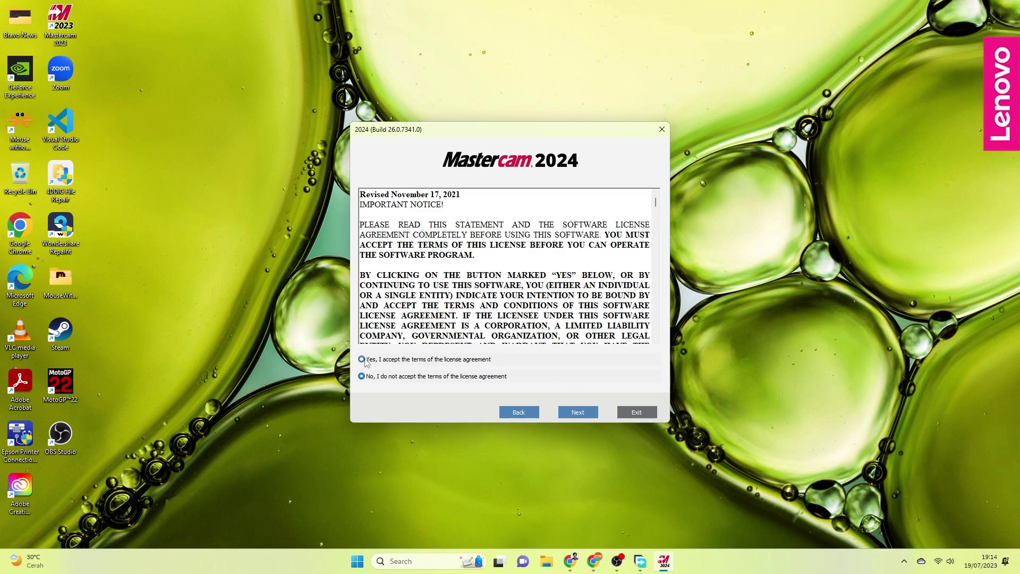
- Accept the license agreement after reading through it and begin installing
click(364, 361)
scroll(630, 242, down, 10)
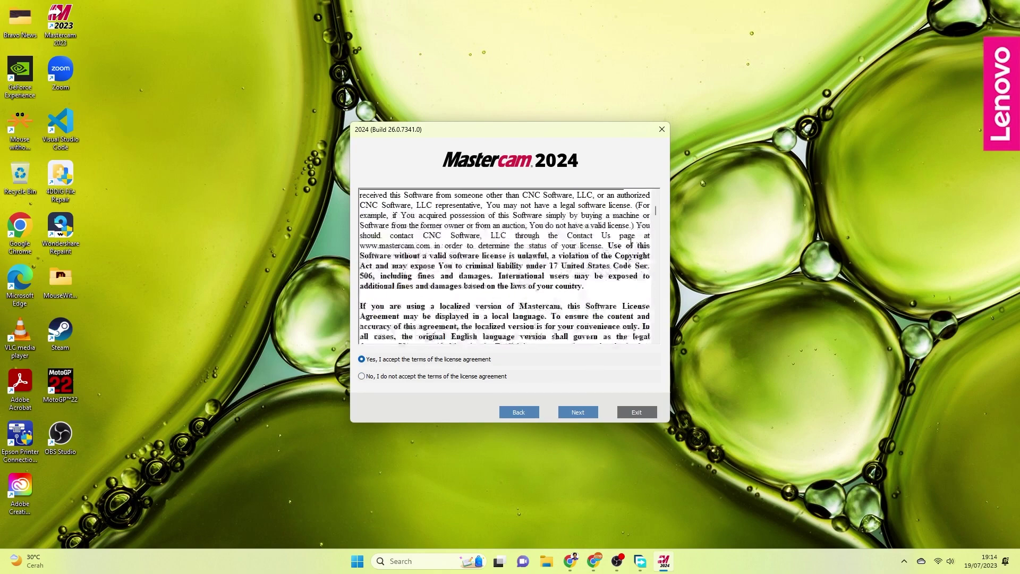
scroll(631, 242, down, 20)
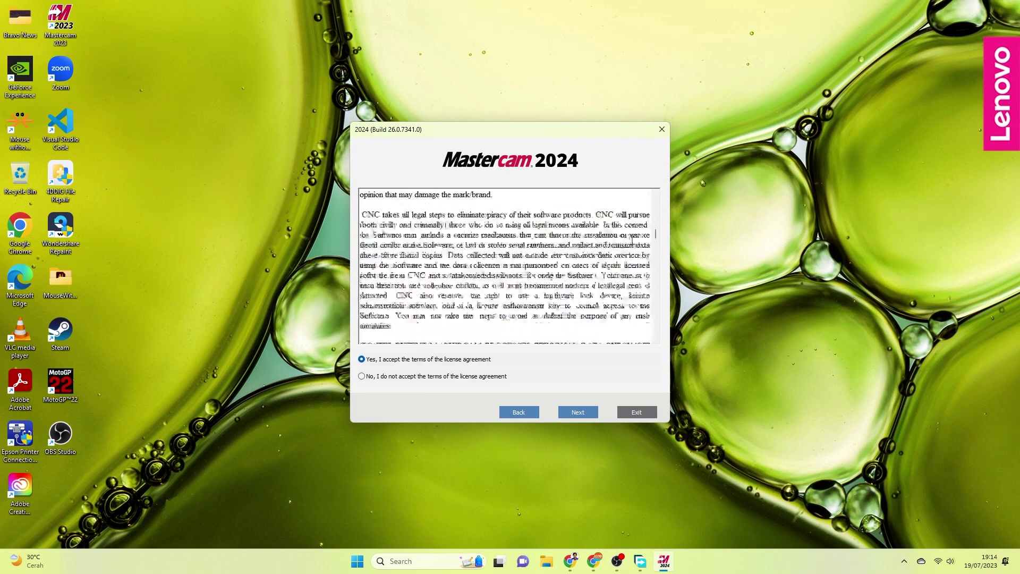
scroll(631, 241, down, 10)
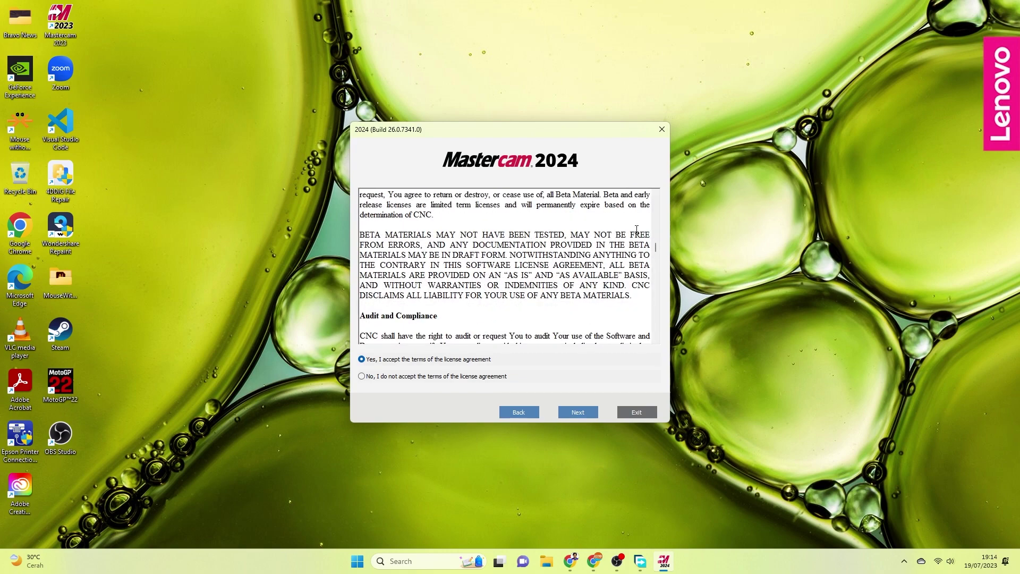
scroll(636, 229, down, 3)
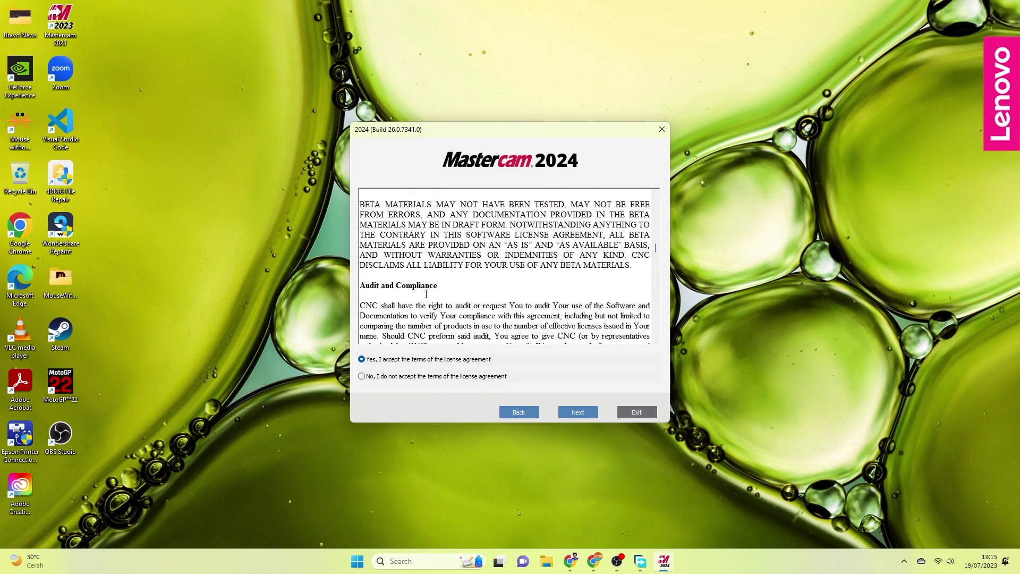
scroll(467, 281, down, 3)
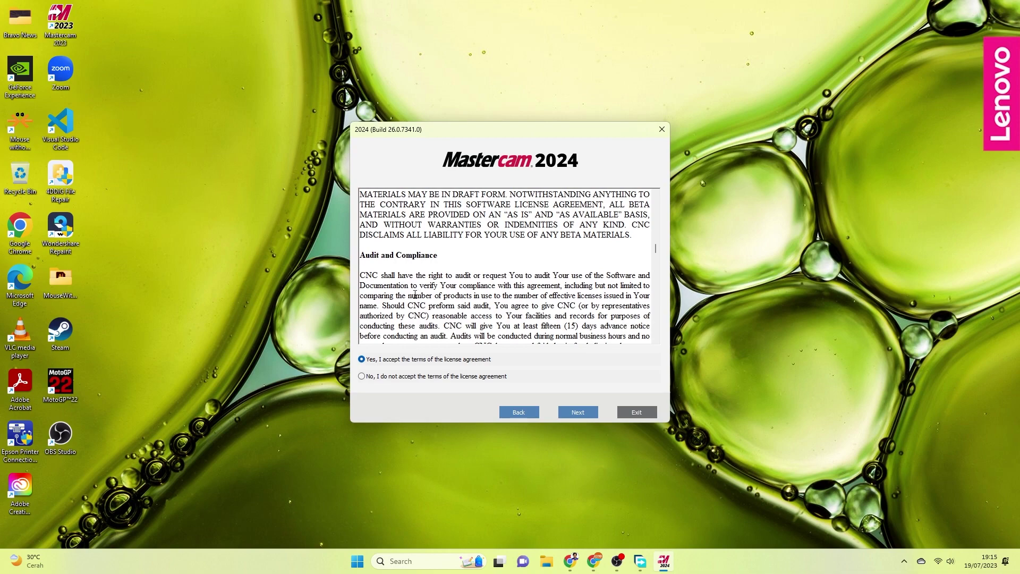
scroll(557, 289, down, 15)
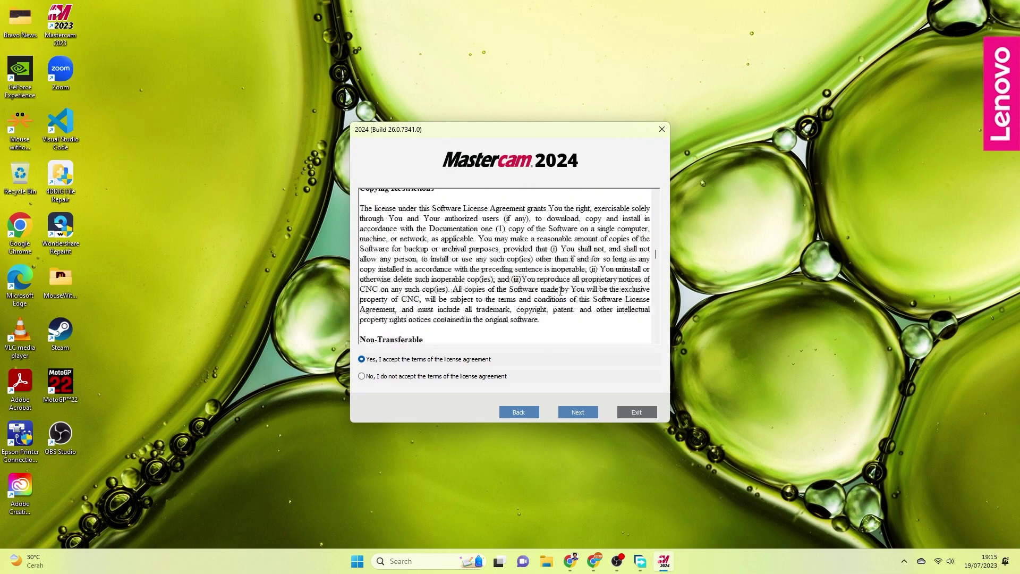
scroll(560, 291, down, 20)
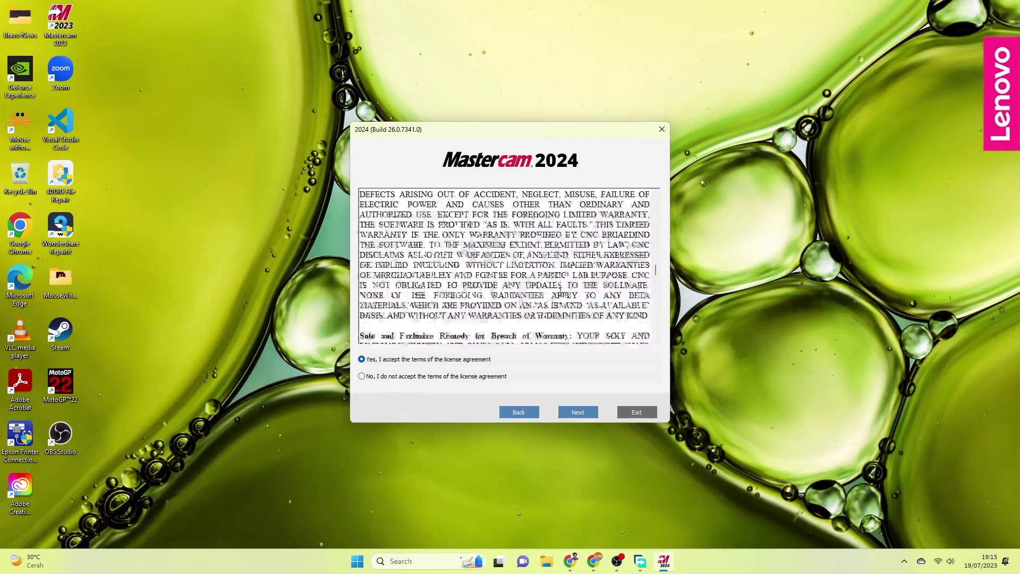
scroll(565, 287, down, 20)
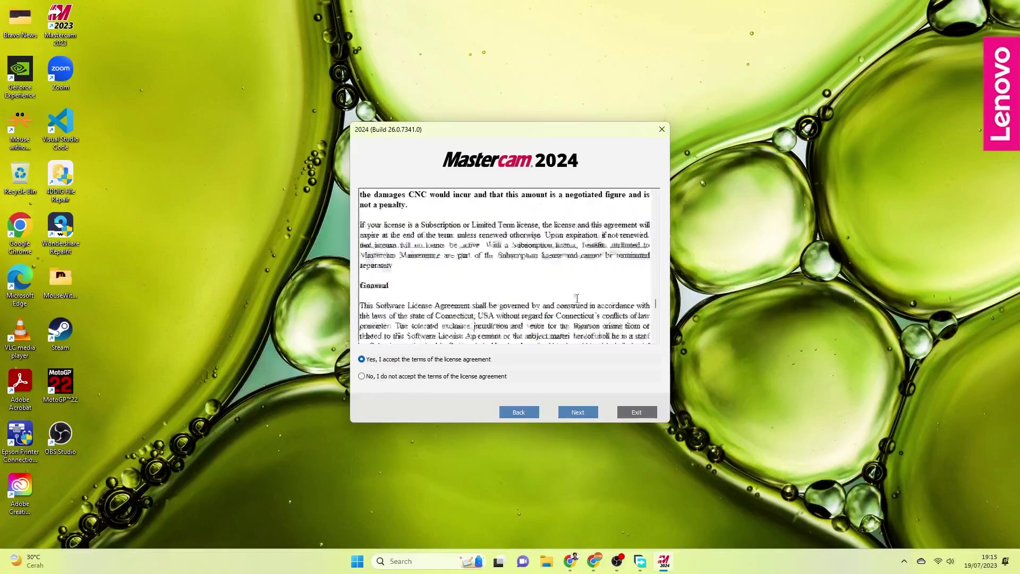
scroll(577, 298, down, 15)
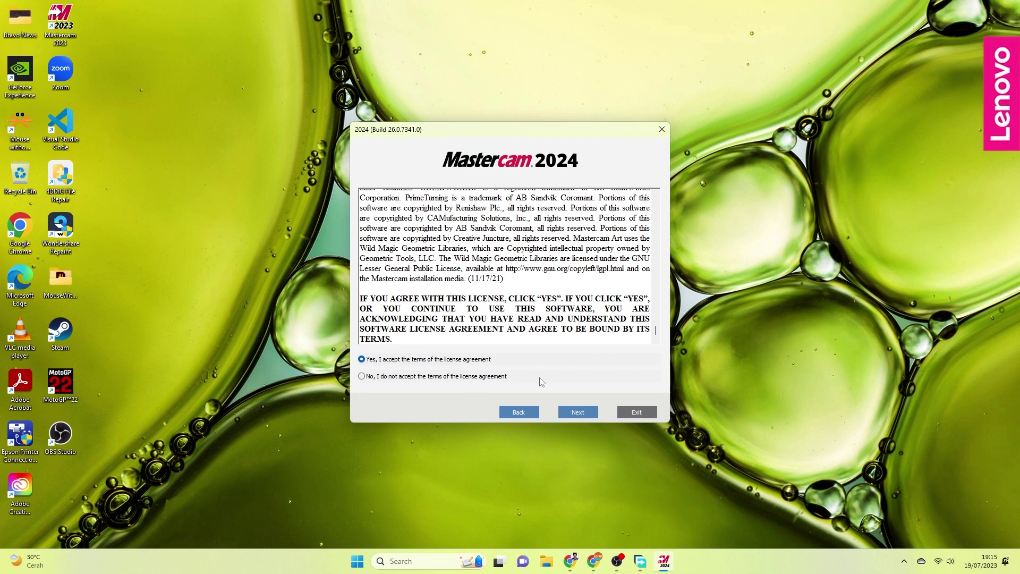
click(578, 413)
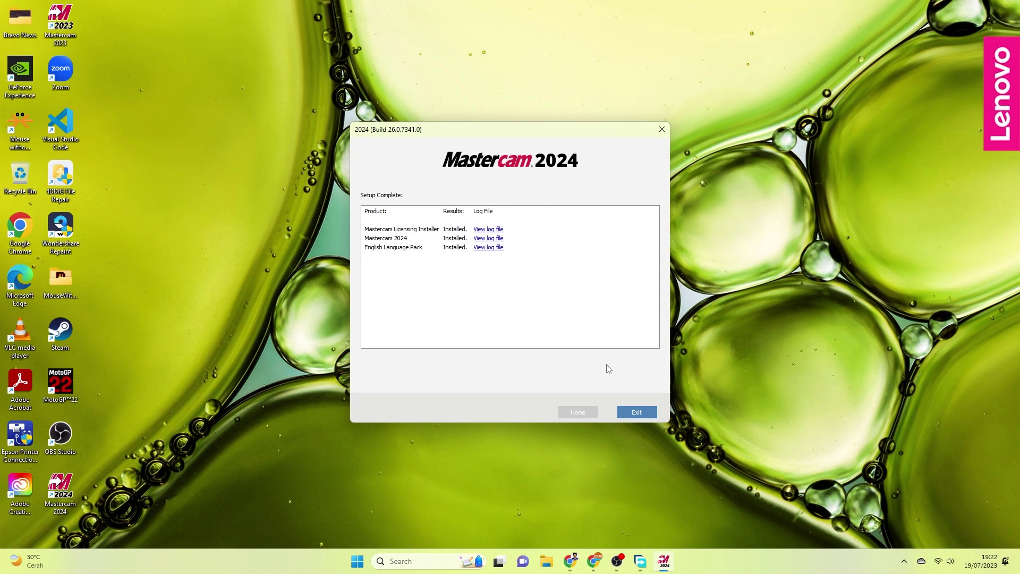
- Exit the installer once setup completes
click(637, 412)
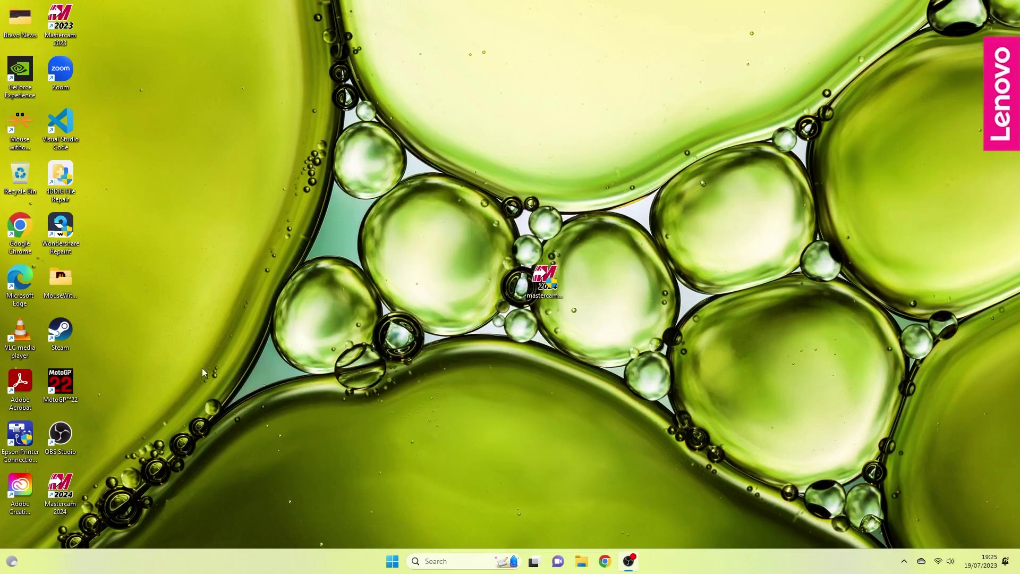
- Refresh the Windows desktop
right_click(249, 343)
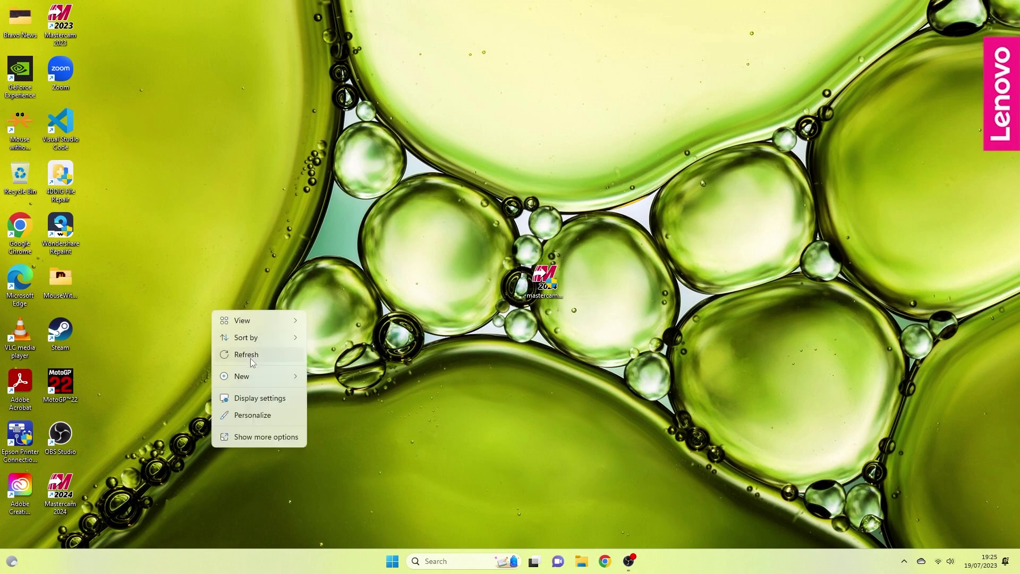
click(249, 355)
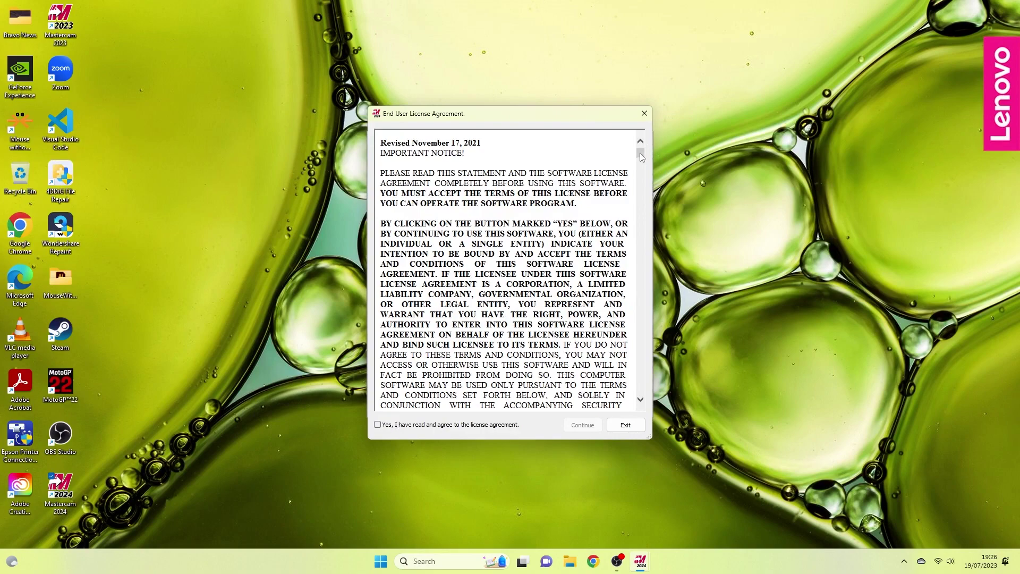
- Scroll to the end of the EULA, agree to it, and continue into Mastercam
drag(641, 156, 600, 412)
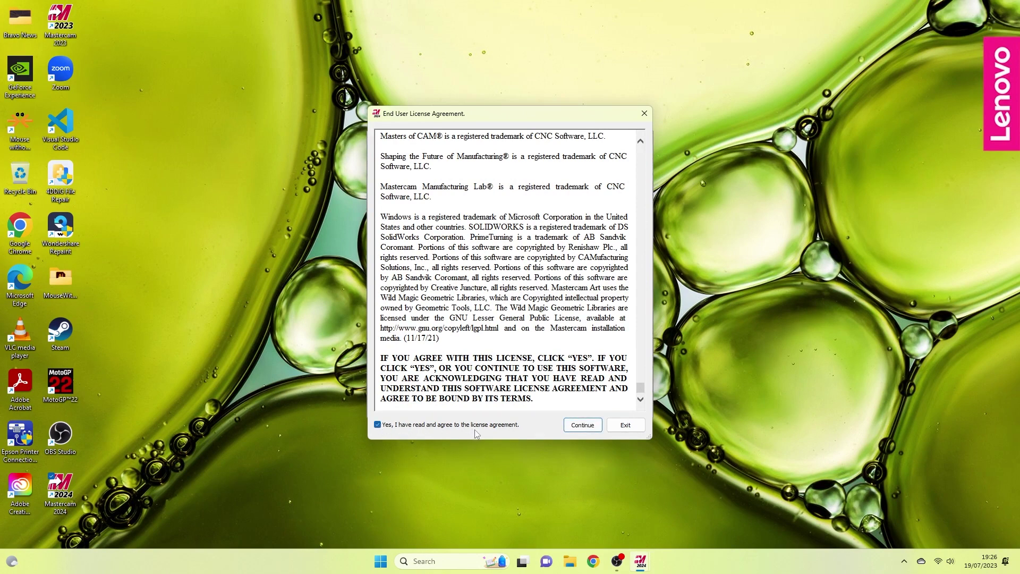
click(580, 426)
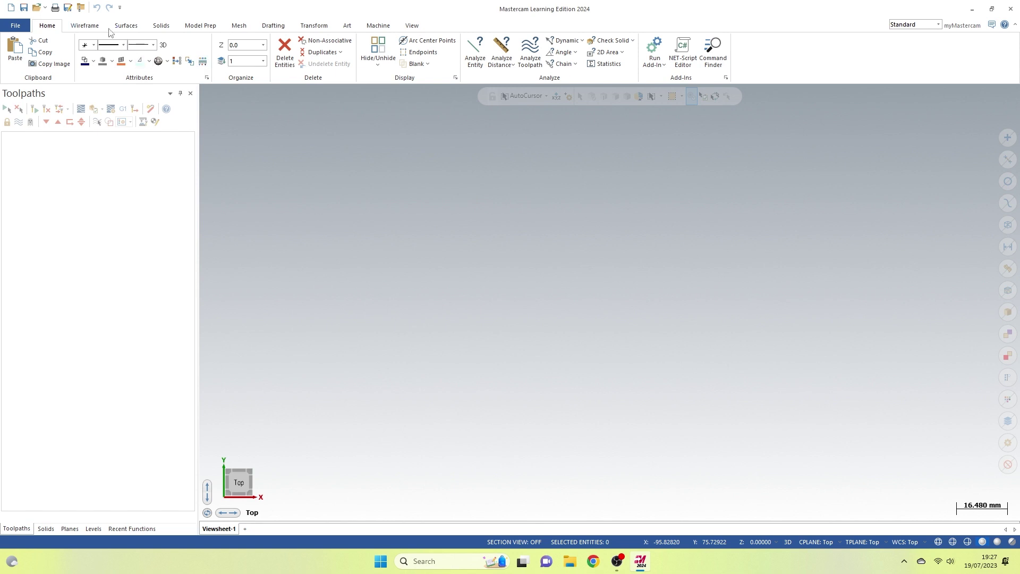
- Browse the ribbon tabs from Wireframe through View, then orbit to an angled front view
click(91, 26)
click(126, 25)
click(162, 26)
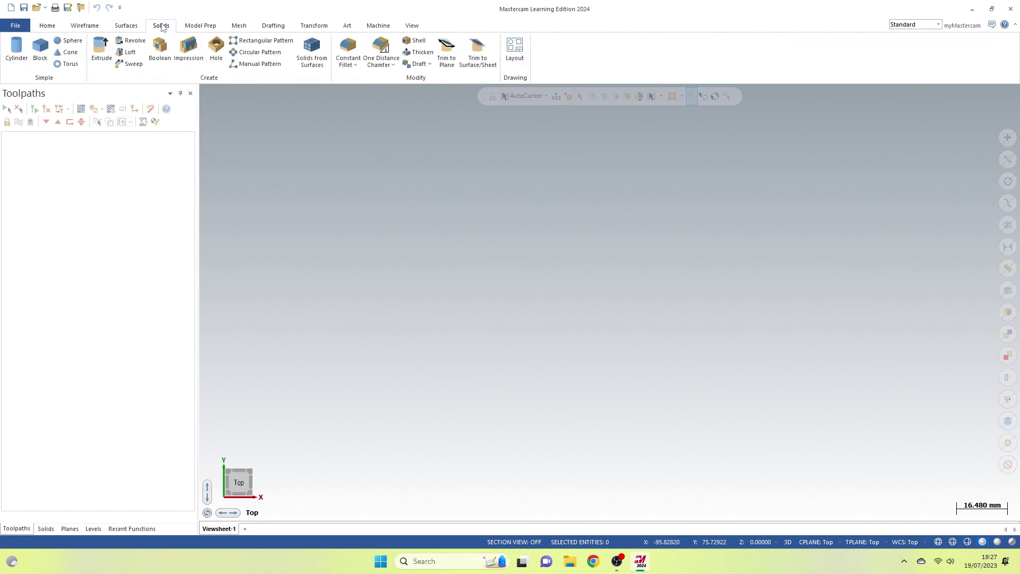
click(201, 27)
click(239, 26)
click(277, 27)
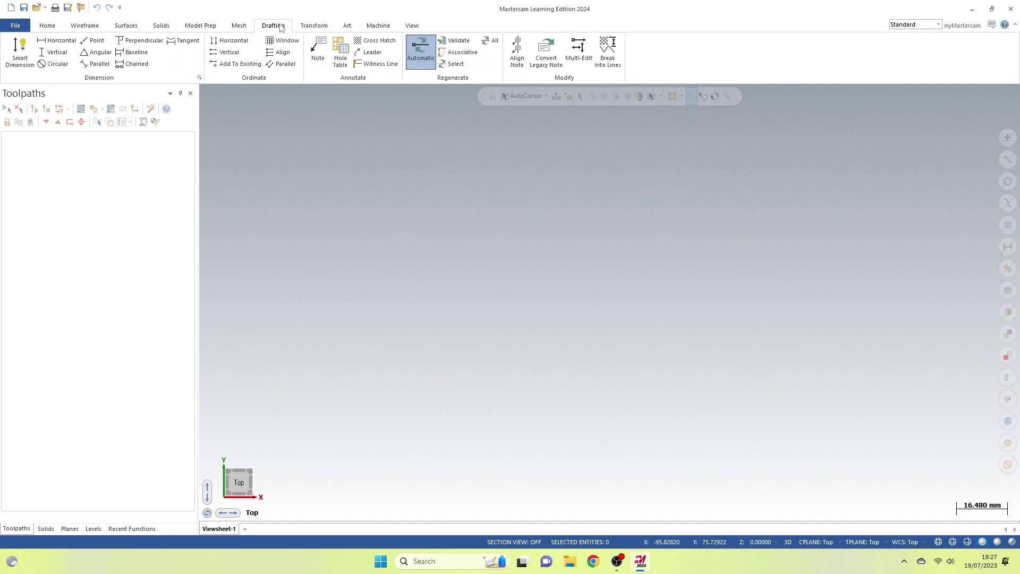
click(314, 27)
click(345, 26)
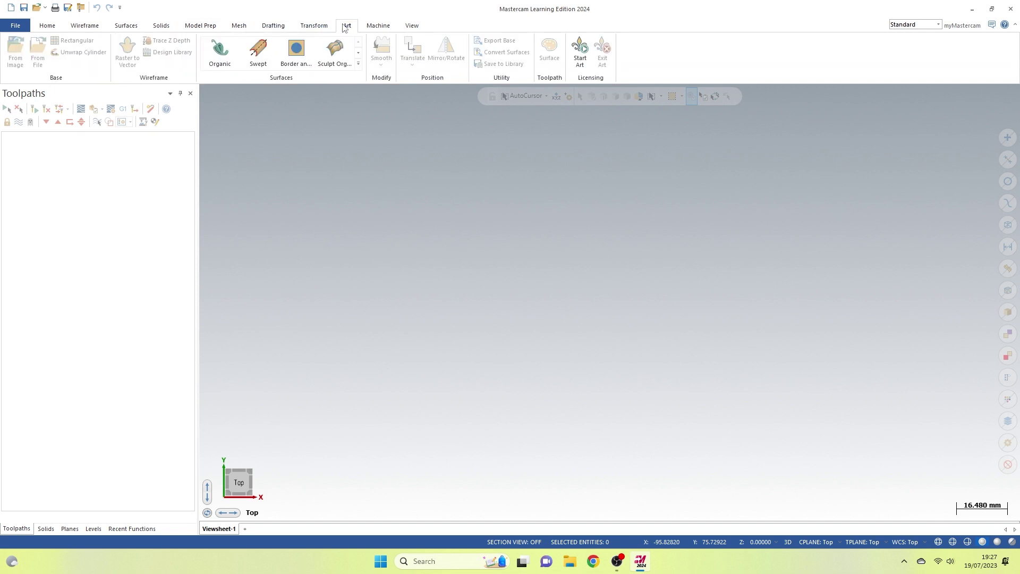
click(388, 28)
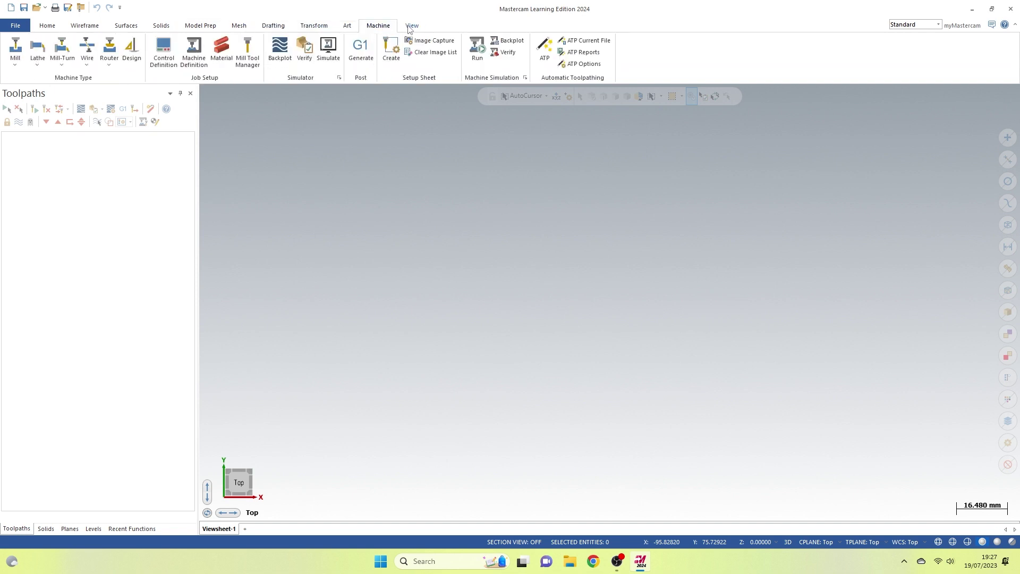
click(409, 28)
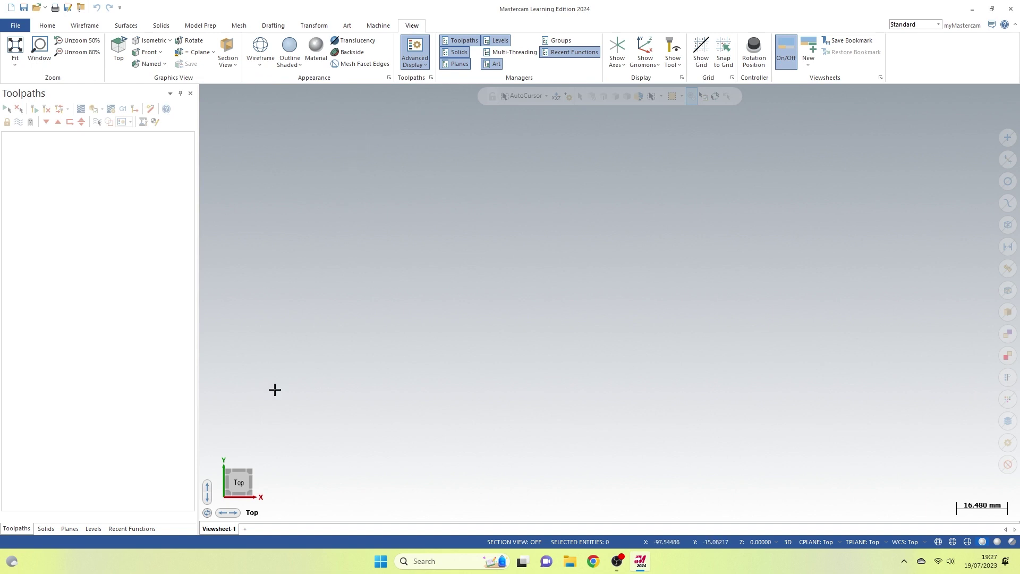
mouse_move(247, 490)
mouse_down()
mouse_move(295, 399)
mouse_move(207, 460)
mouse_move(189, 397)
mouse_move(161, 372)
mouse_move(254, 403)
mouse_up()
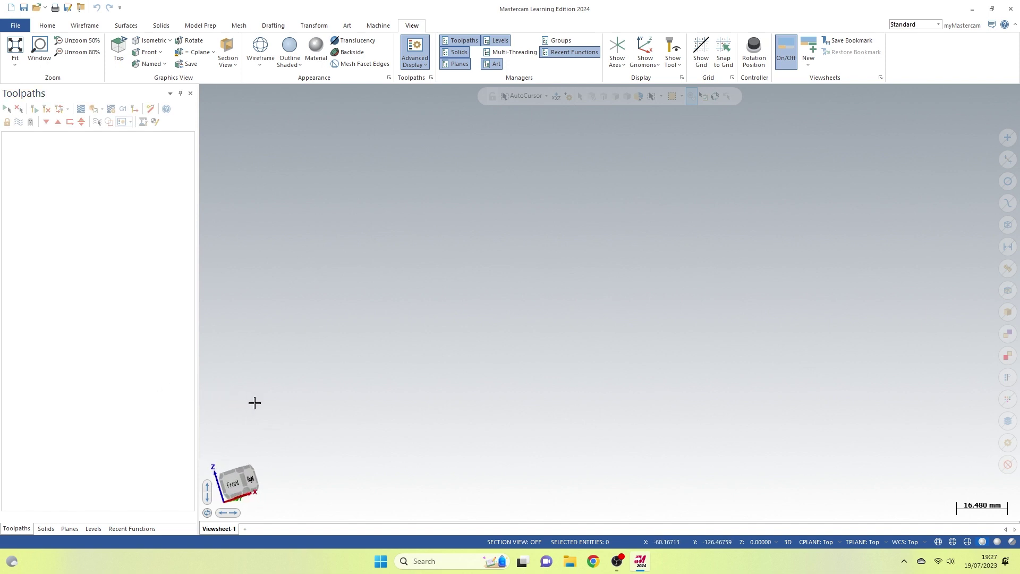
- Start a primitive solid Cylinder from the Solids tab
click(85, 26)
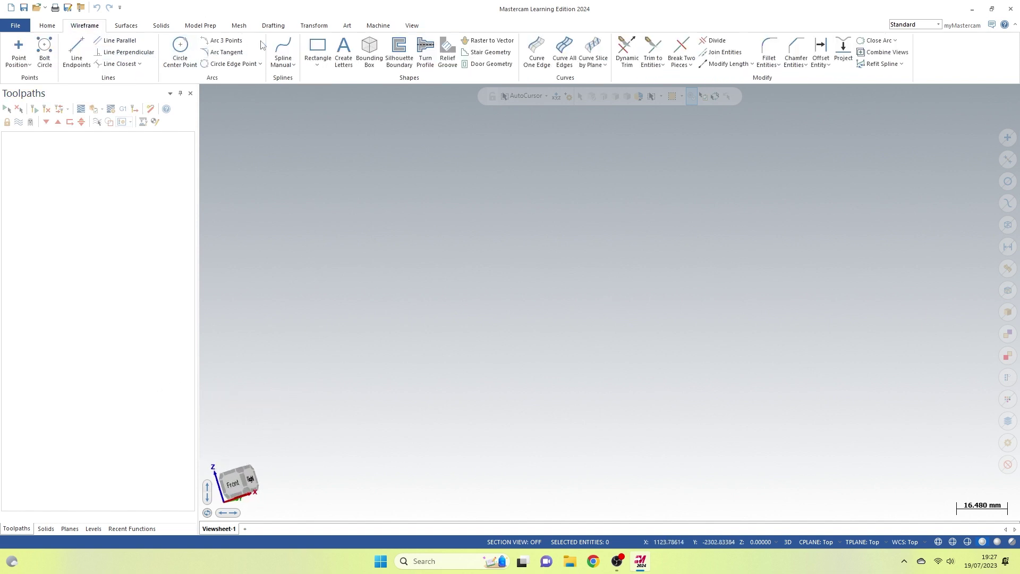
click(161, 26)
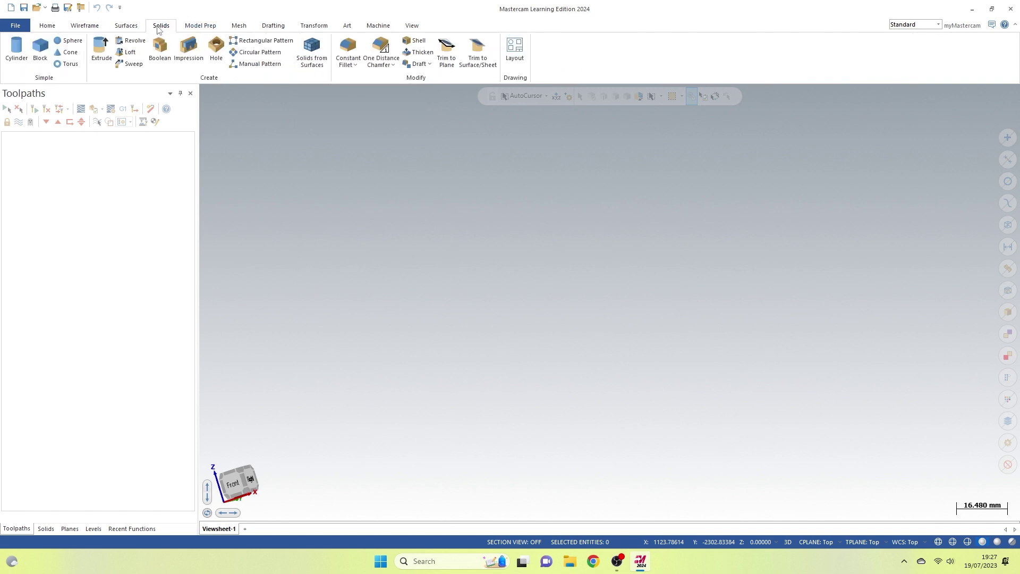
click(17, 48)
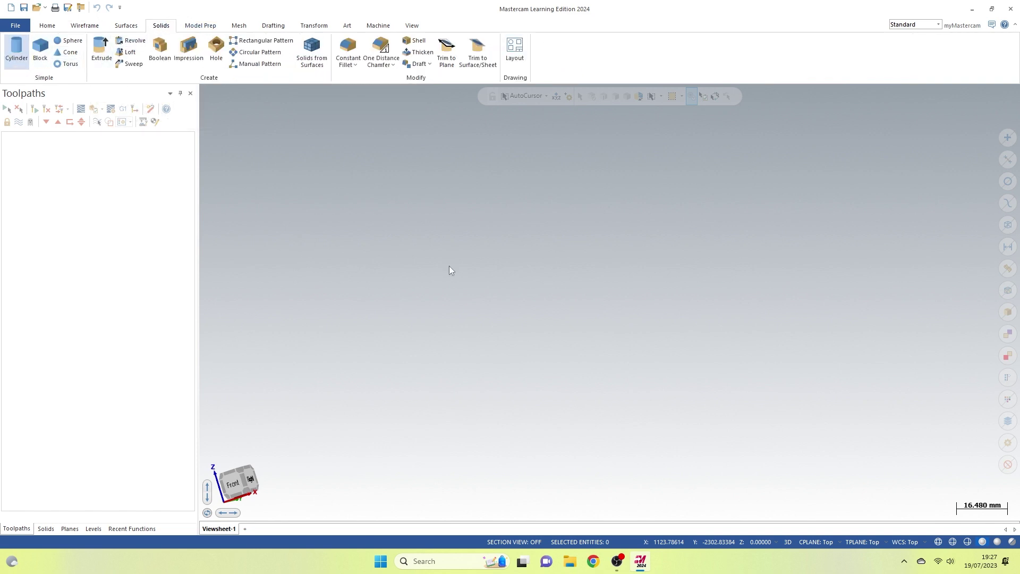
- Place the cylinder with radius 343.8394 and height 938.79292, then accept it
click(448, 265)
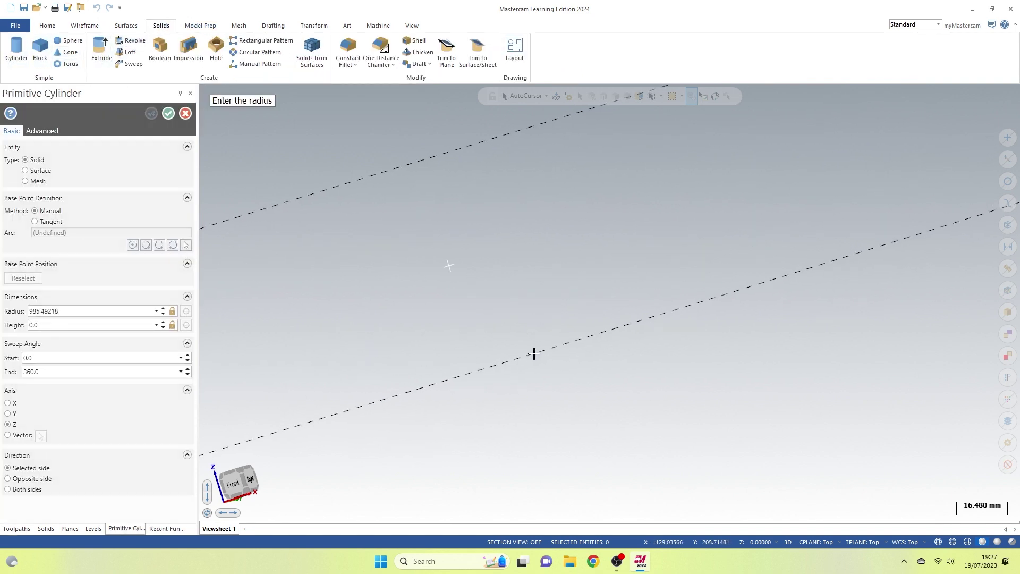
scroll(531, 353, down, 3)
key(alt+1)
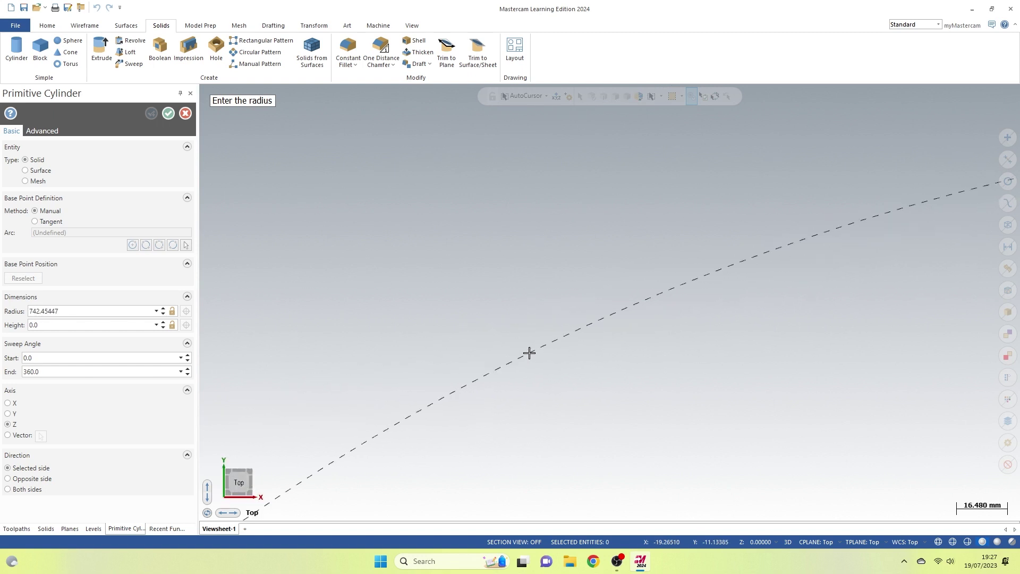
scroll(529, 351, down, 5)
click(509, 323)
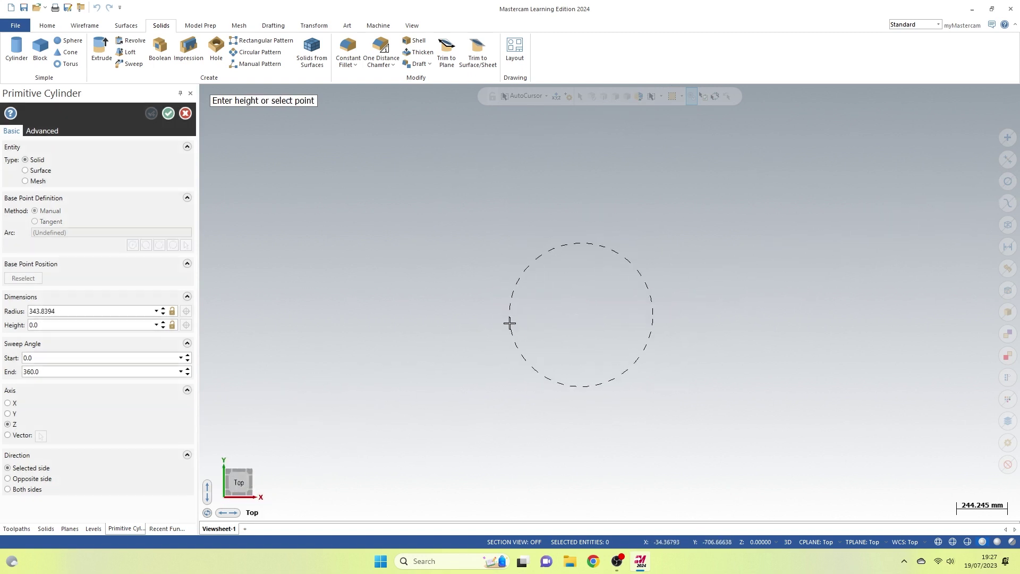
middle_drag(509, 323, 512, 211)
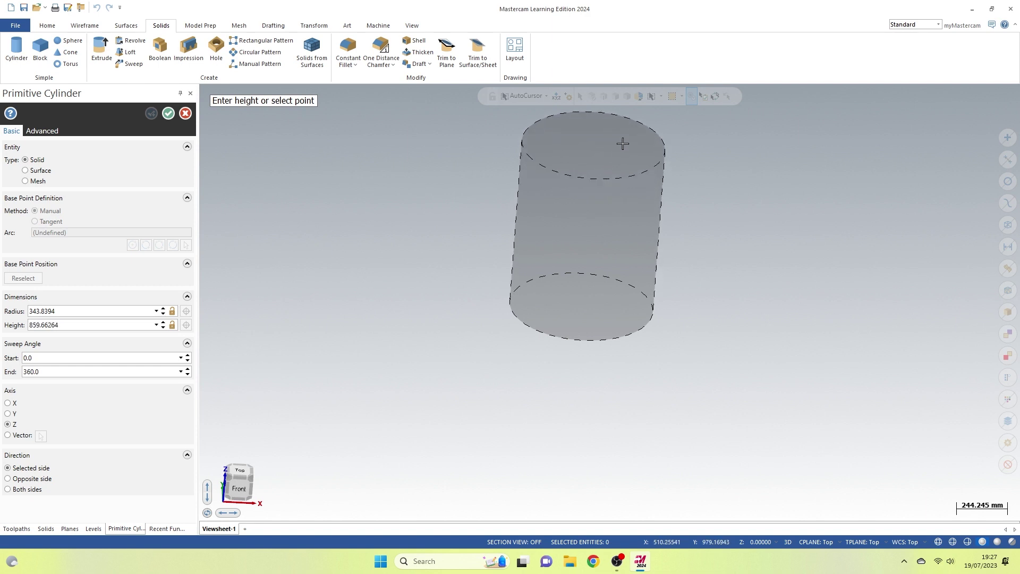
click(642, 144)
scroll(356, 445, down, 1)
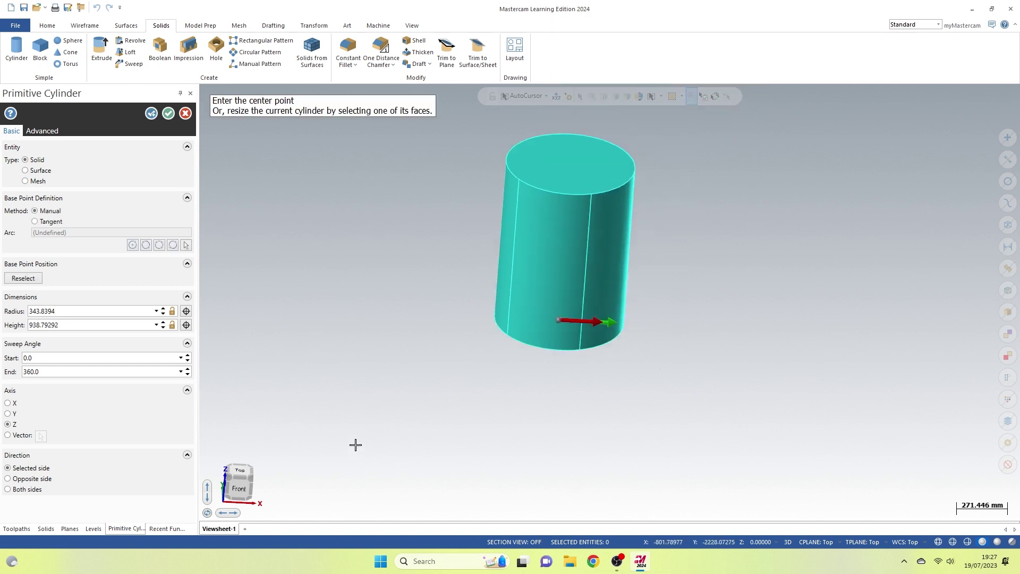
scroll(619, 255, down, 1)
scroll(626, 186, up, 1)
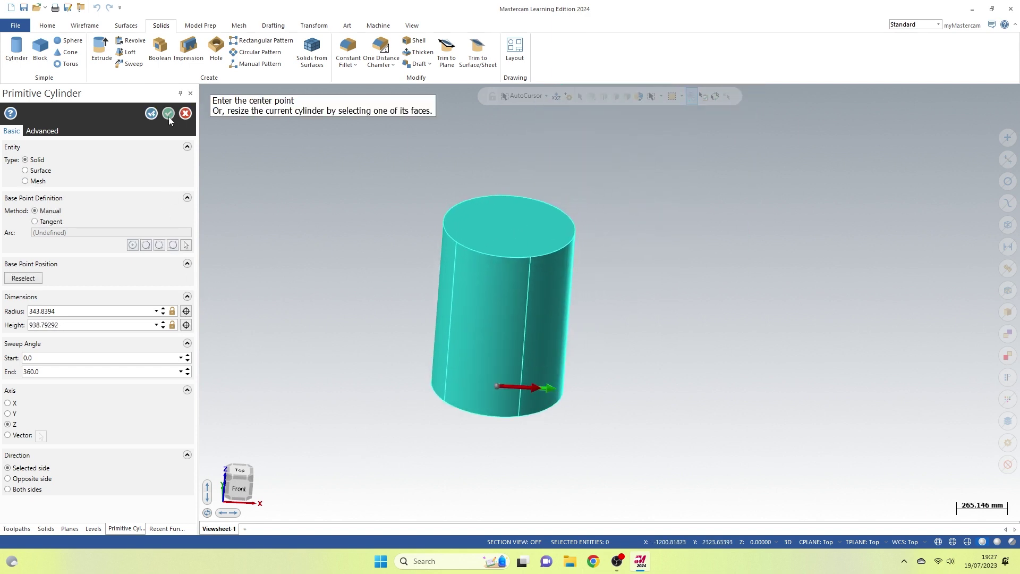
click(168, 113)
- Orbit to an oblique view of the cylinder and bring up the Mill machine list
click(236, 484)
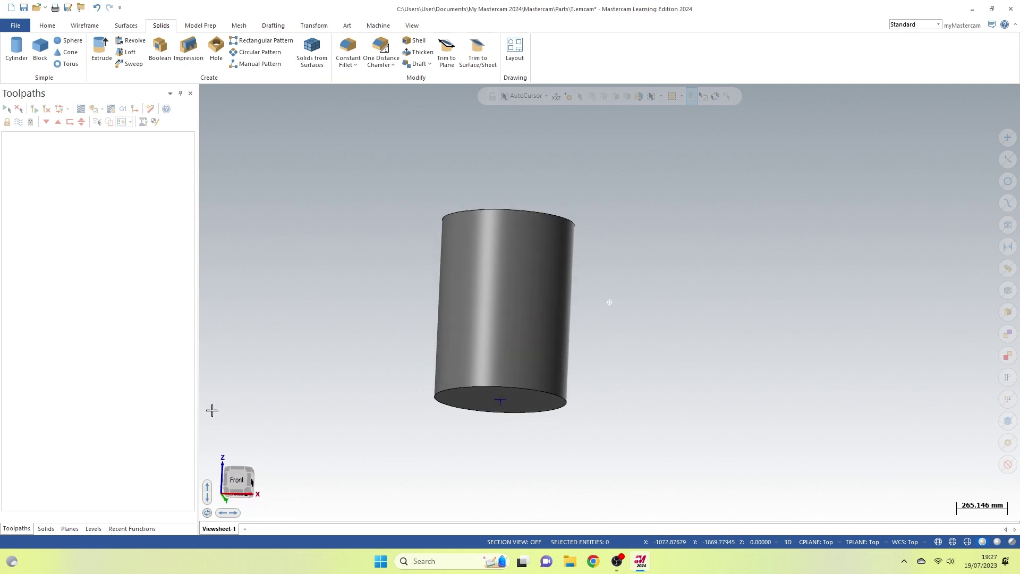
middle_drag(212, 410, 785, 277)
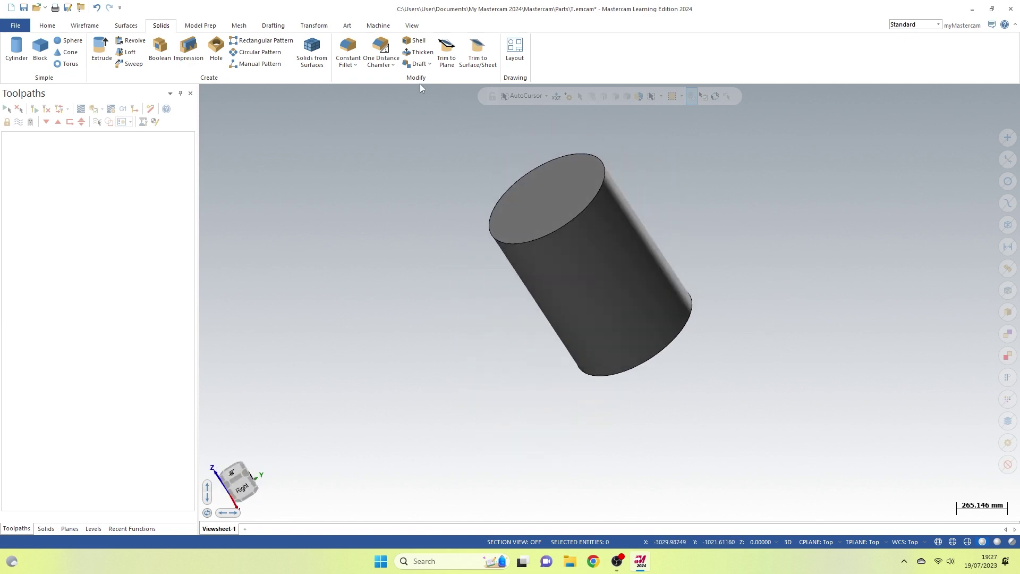
click(379, 26)
click(14, 65)
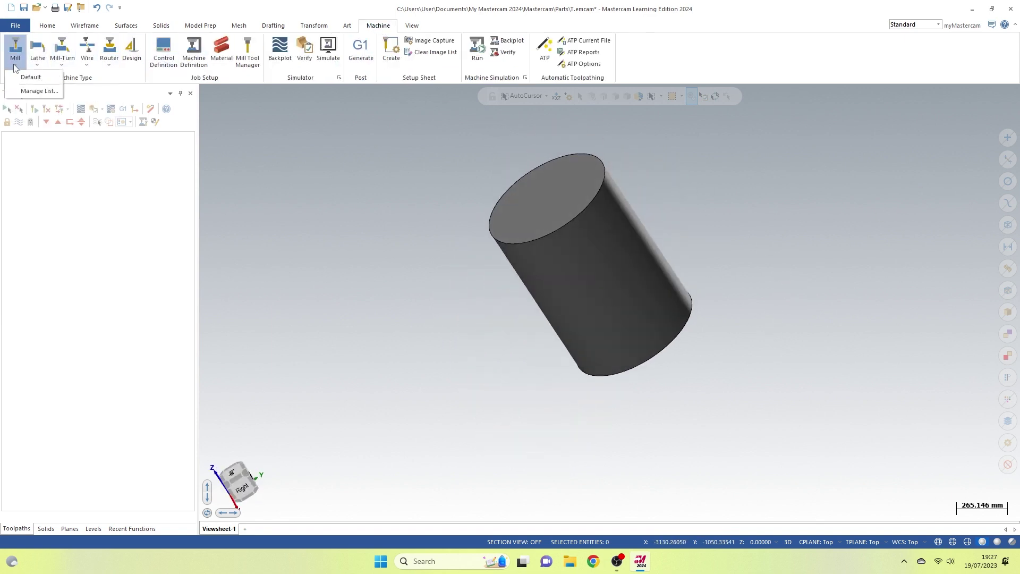
- Add MILL DEFAULT.MCAM-MMD to the mill machine list via Manage List
click(31, 92)
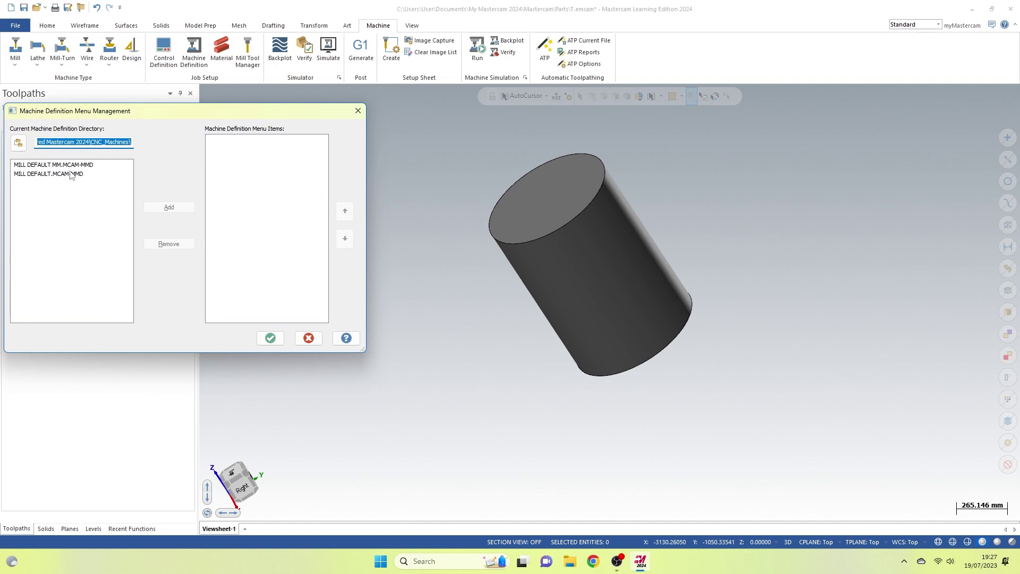
click(71, 174)
click(169, 207)
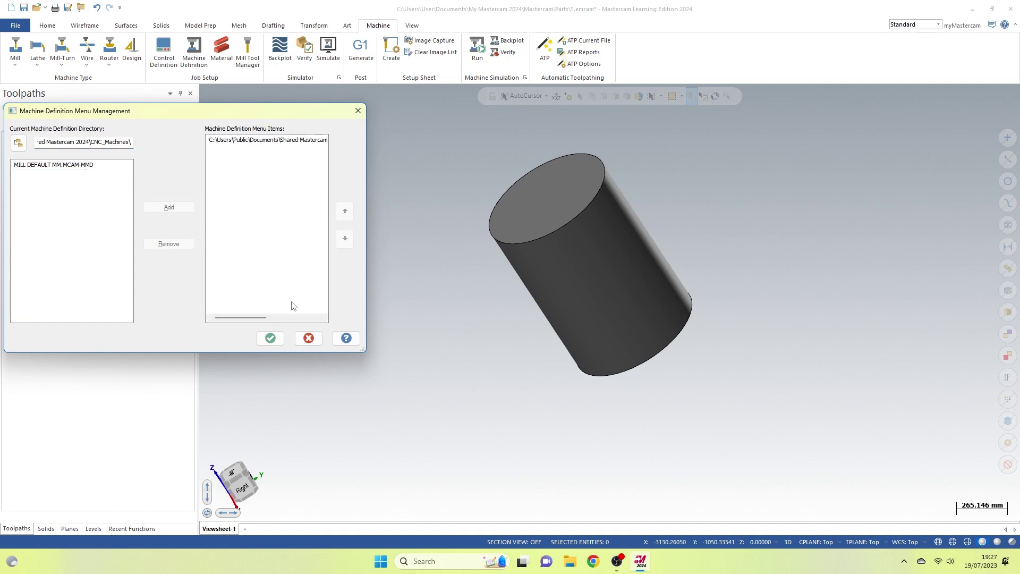
click(270, 338)
- Assign the MILL DEFAULT machine to the part and return to the Top view
click(15, 66)
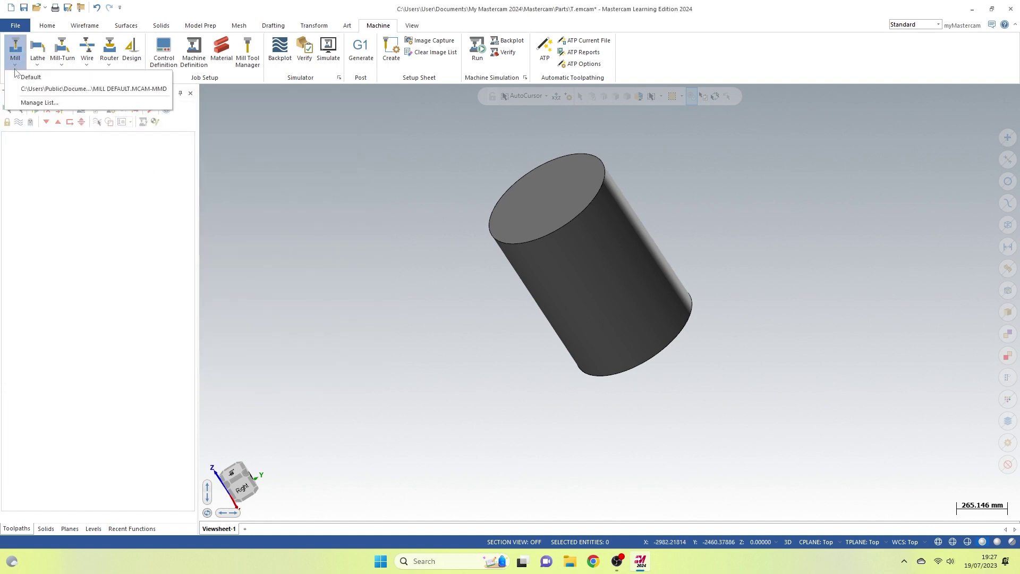
click(23, 88)
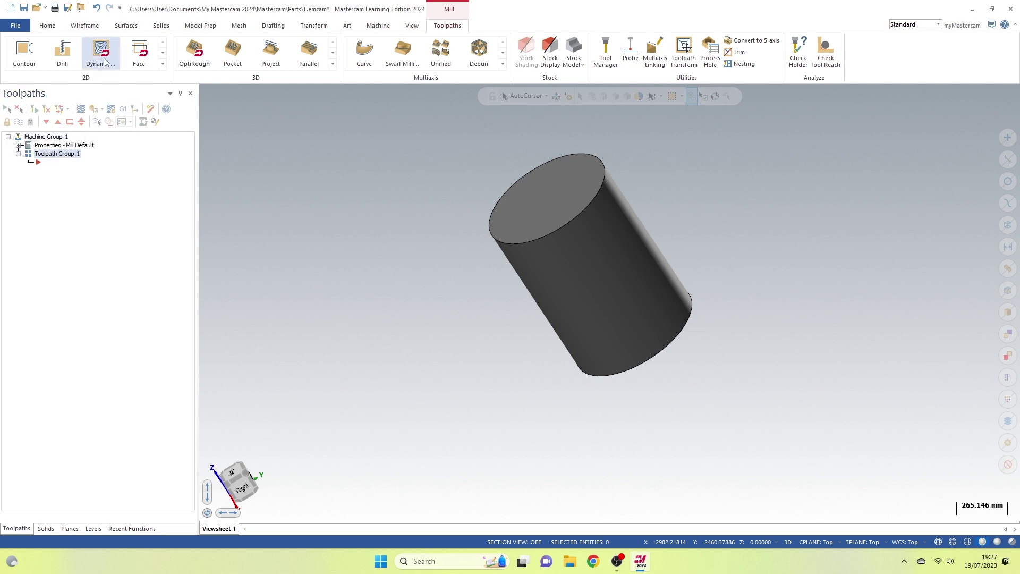
key(alt+1)
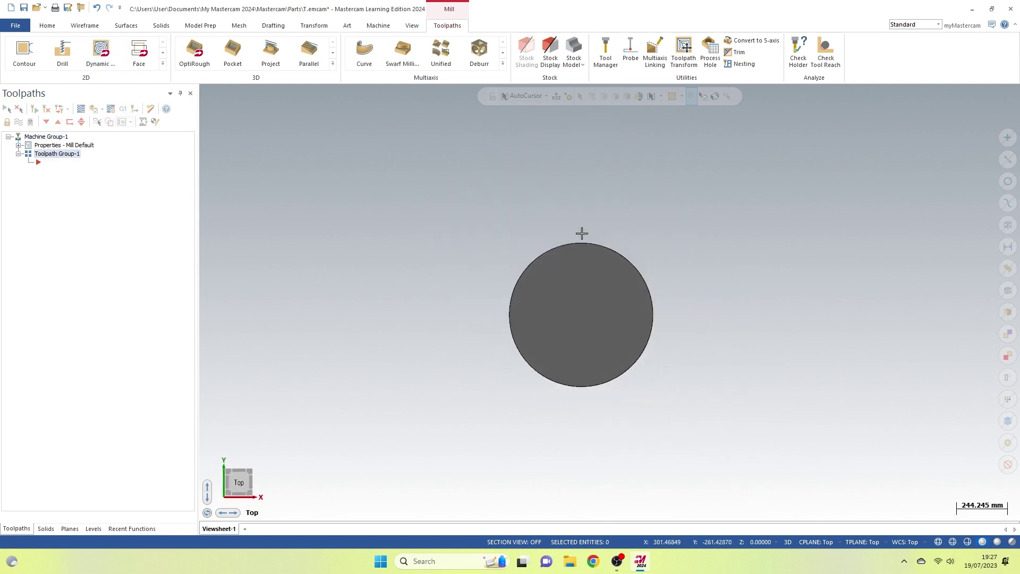
- Start a 2D Contour toolpath chained on the cylinder's circular edge
click(24, 51)
click(644, 281)
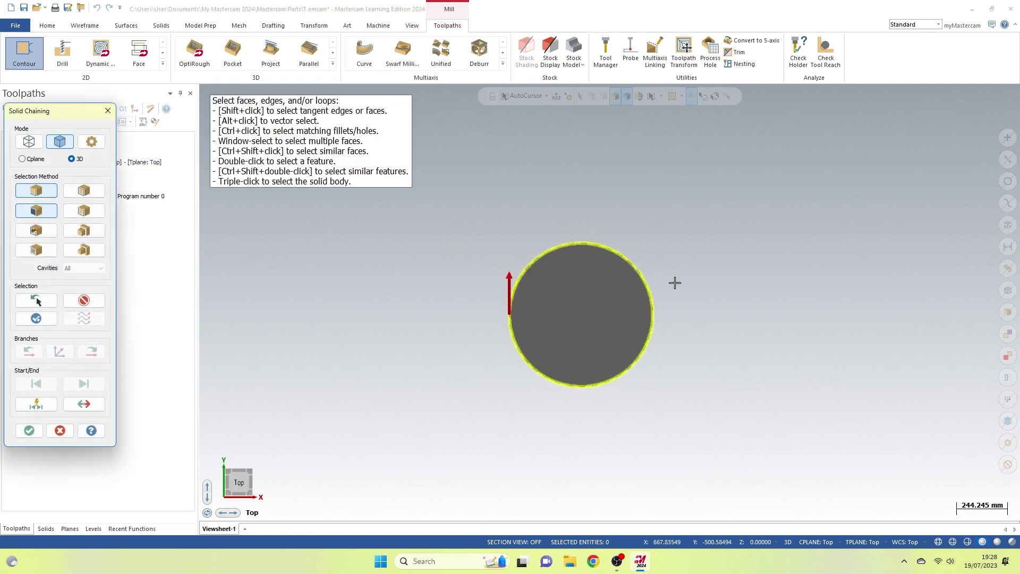
click(29, 430)
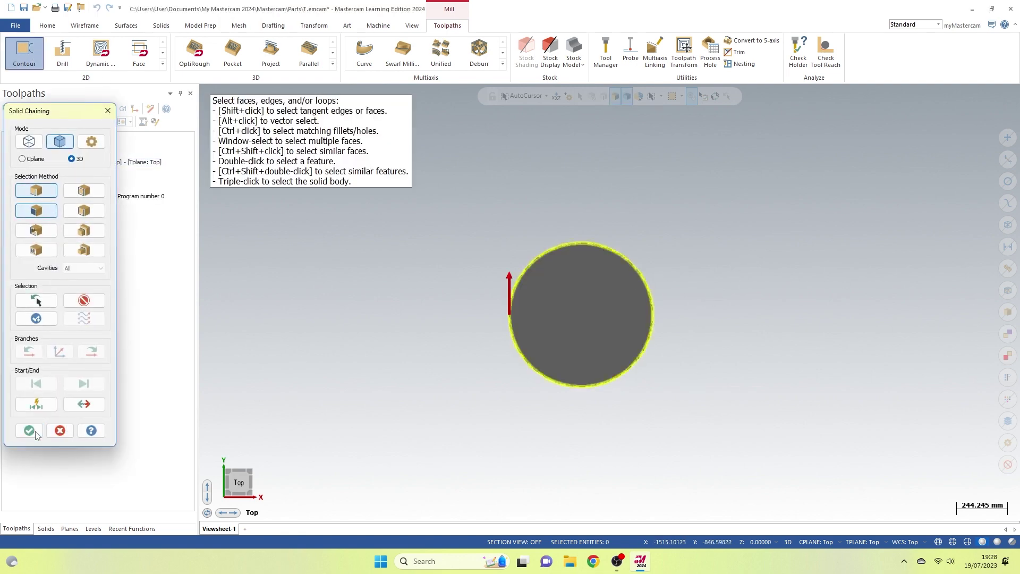
- Create a new 10 Flat Endmill as the contour's tool
click(36, 162)
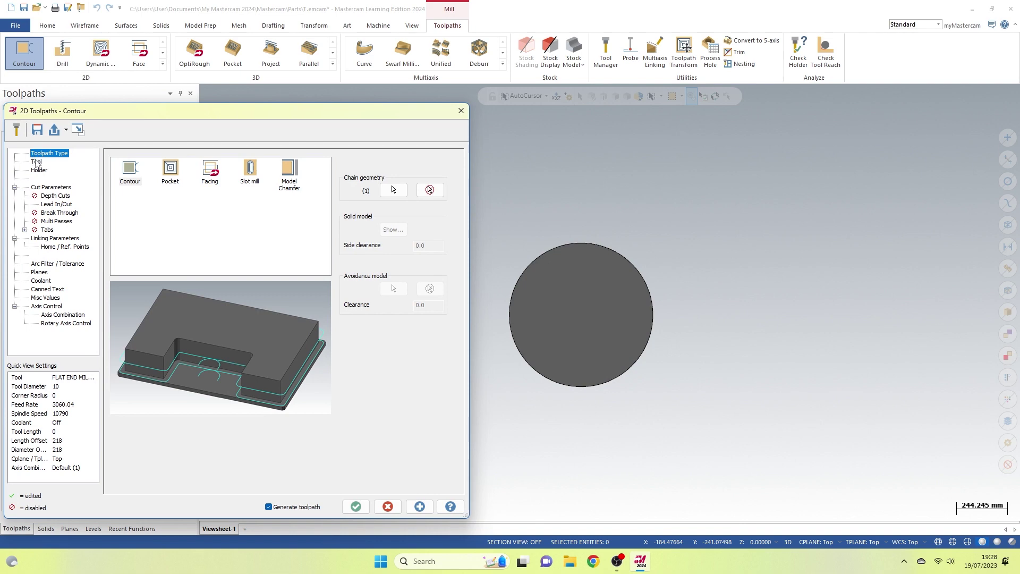
right_click(148, 213)
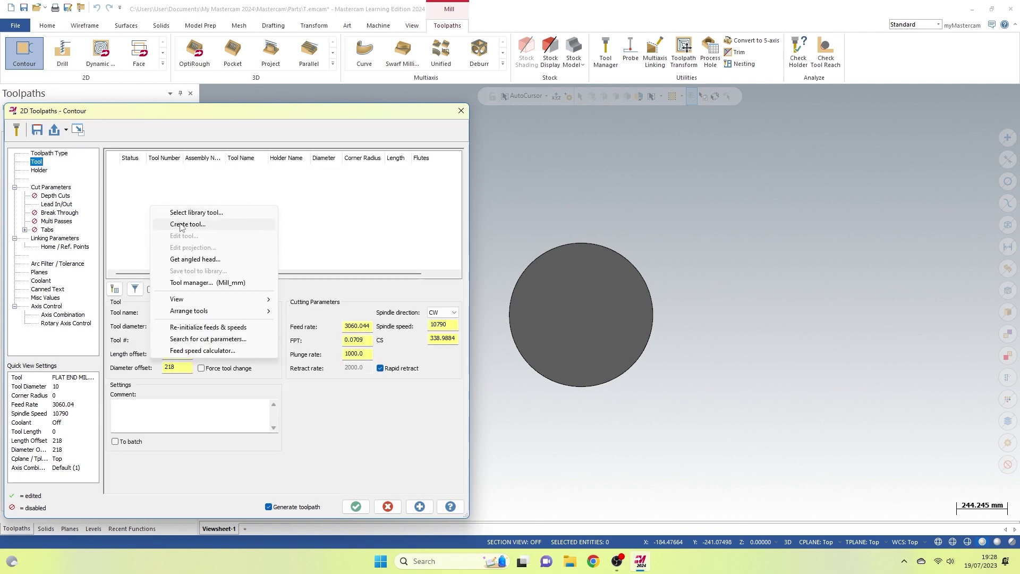
click(182, 224)
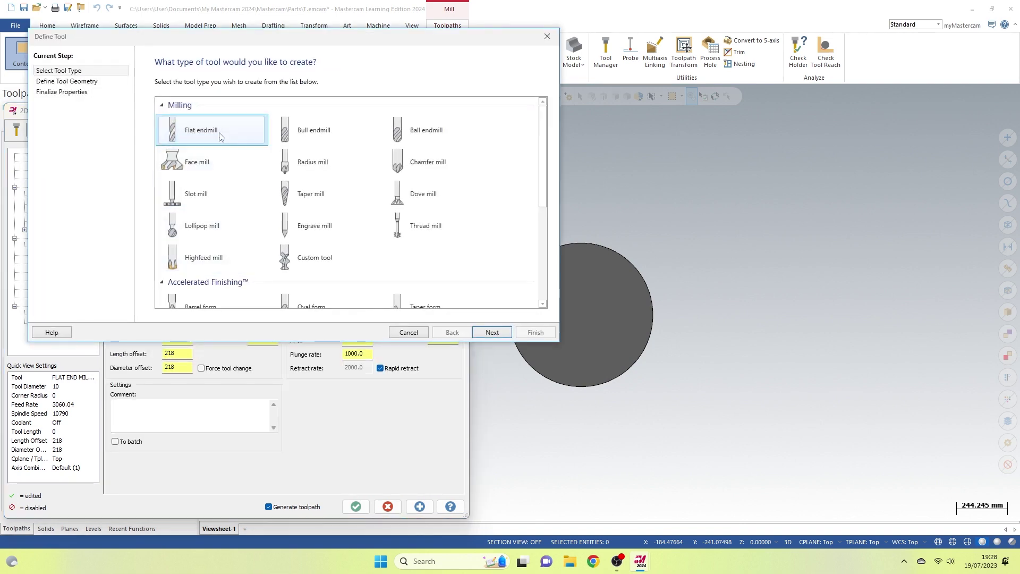
double_click(225, 140)
click(532, 332)
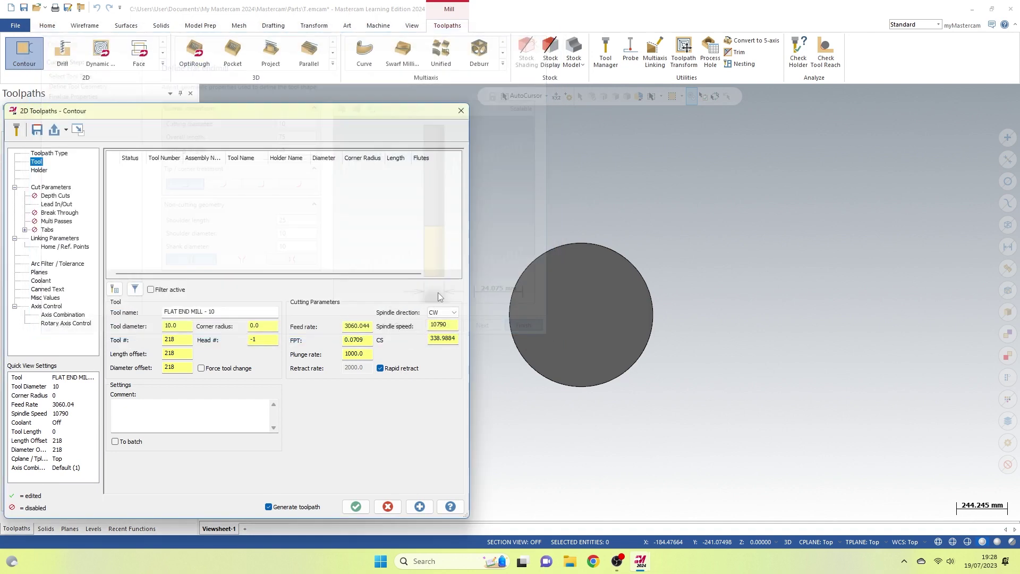
- Review cut, depth, lead in/out and linking parameters, then generate the contour toolpath
click(50, 187)
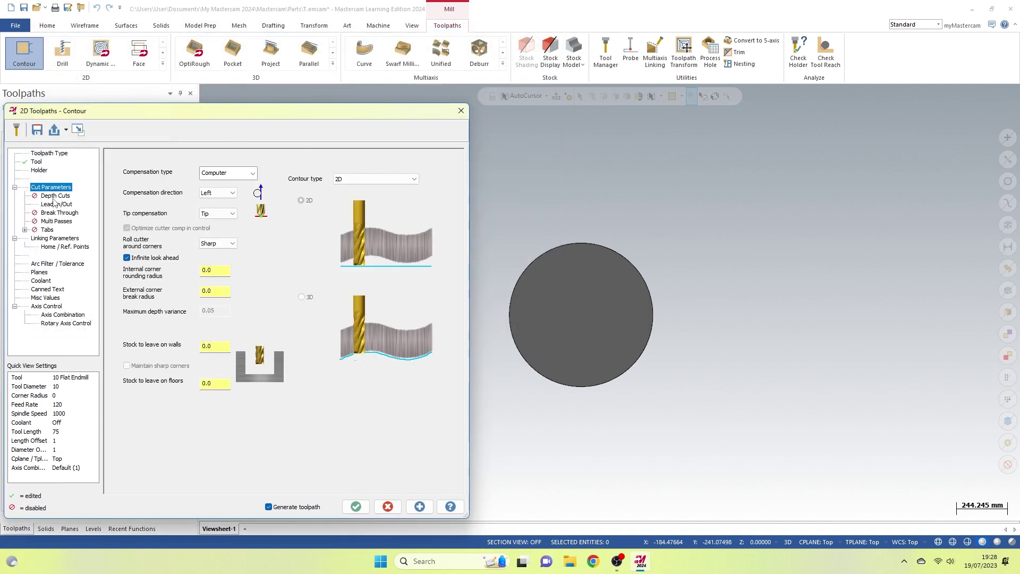
click(54, 198)
click(57, 205)
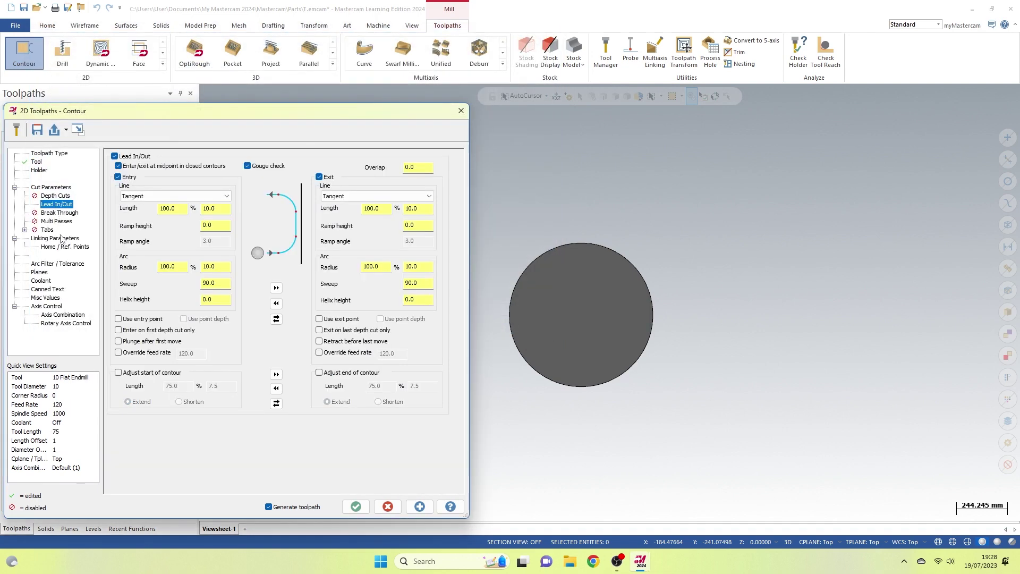
click(58, 239)
click(355, 506)
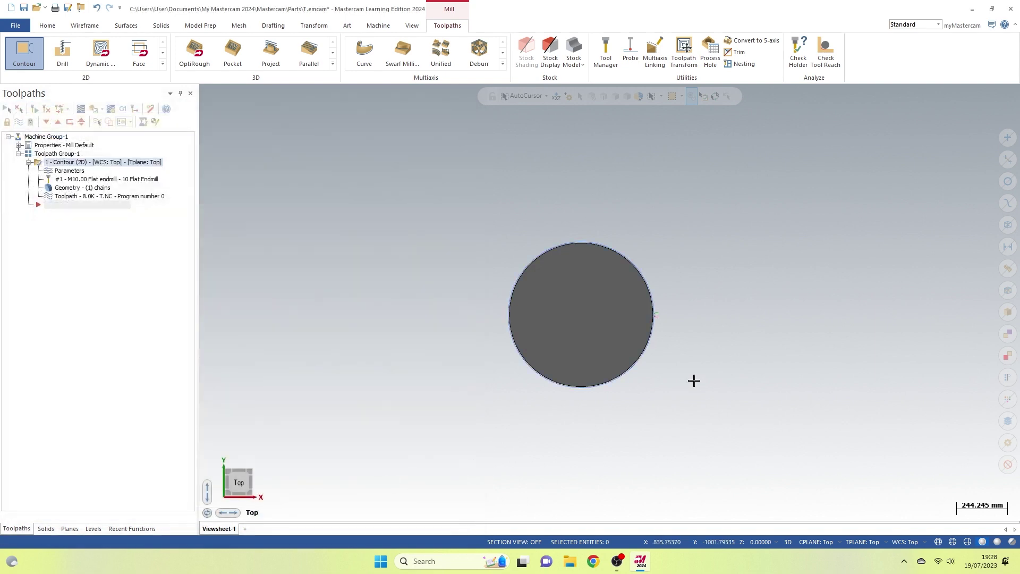
middle_drag(694, 380, 667, 262)
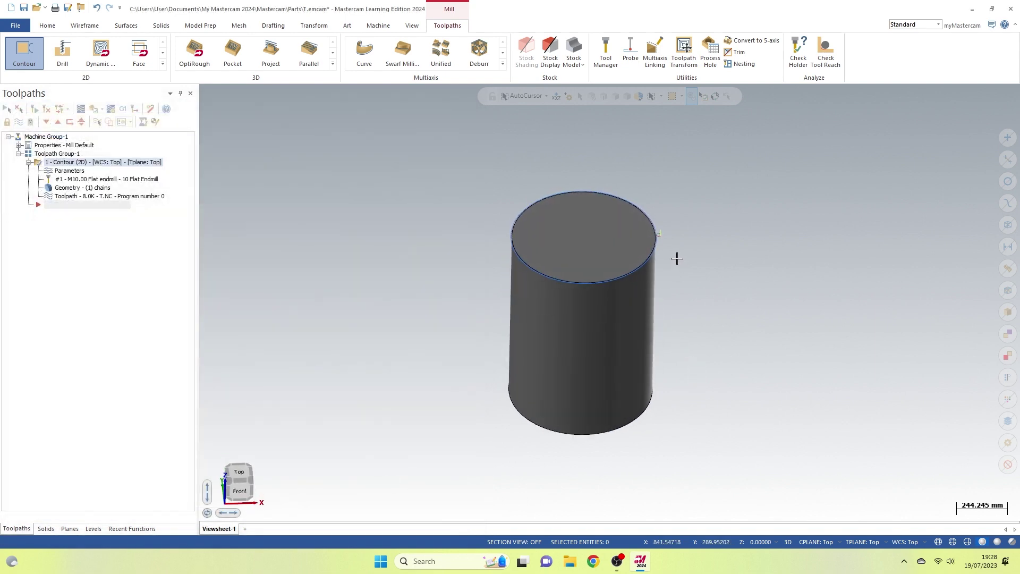
click(81, 109)
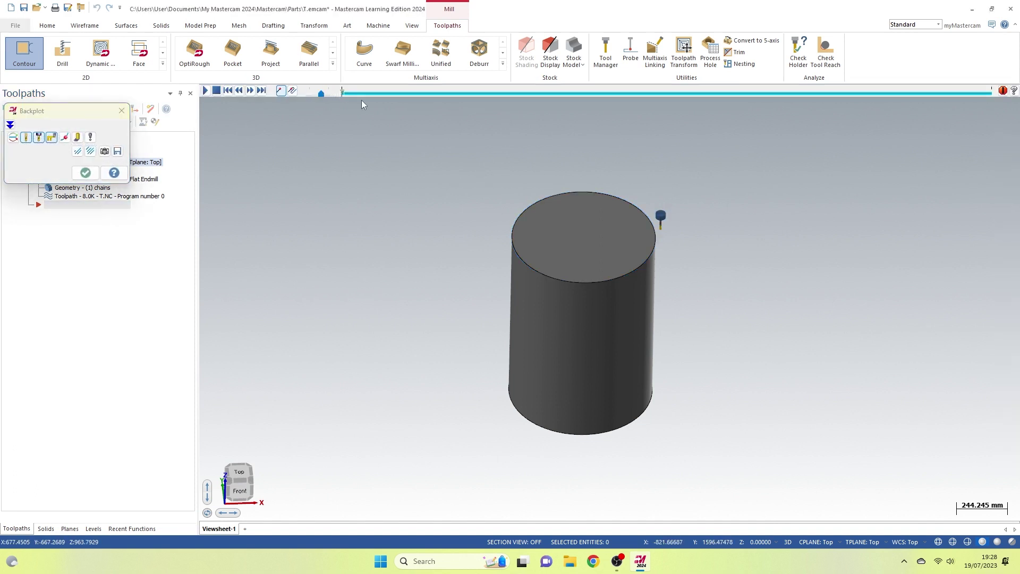
drag(593, 81, 956, 63)
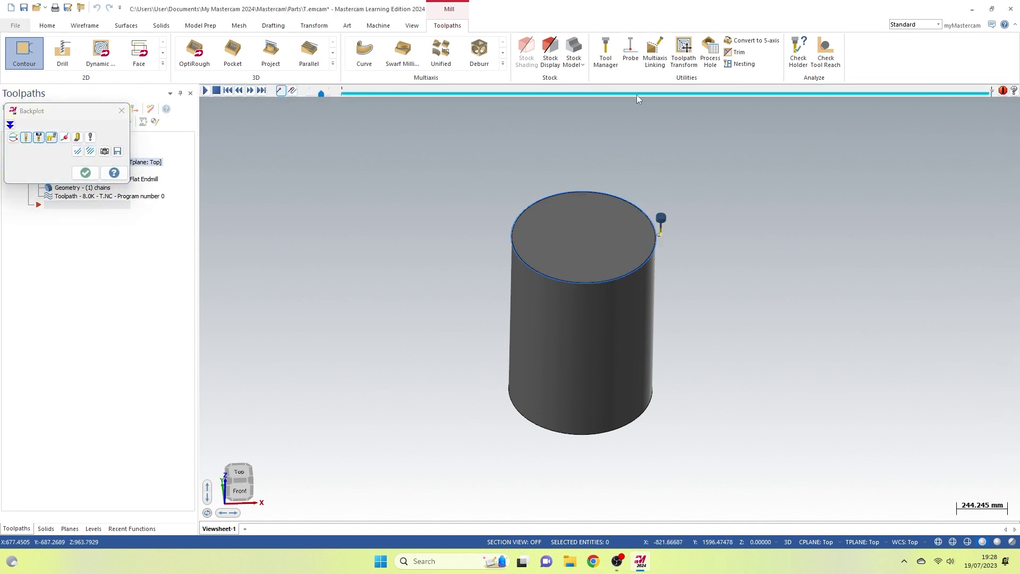
click(121, 111)
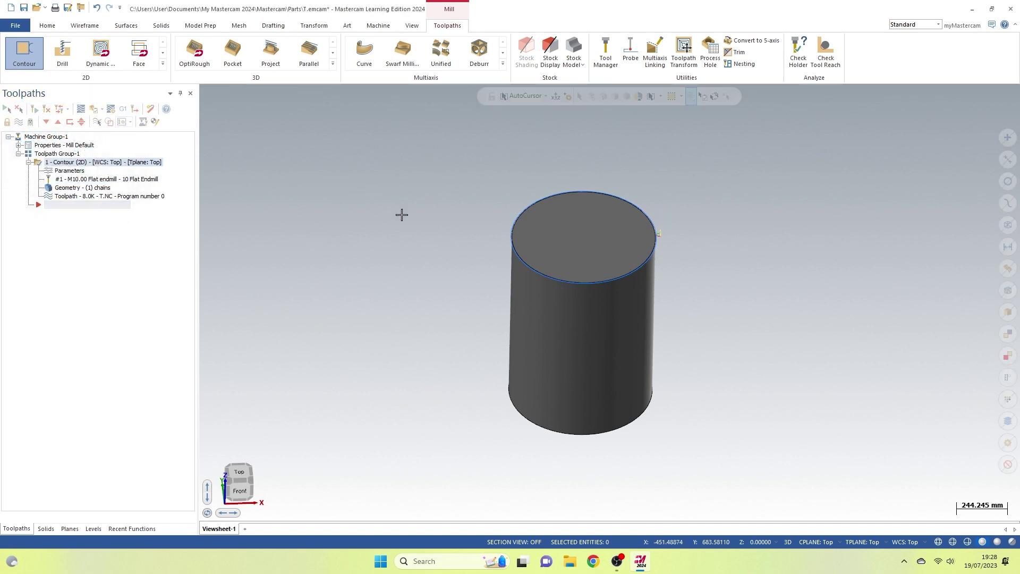